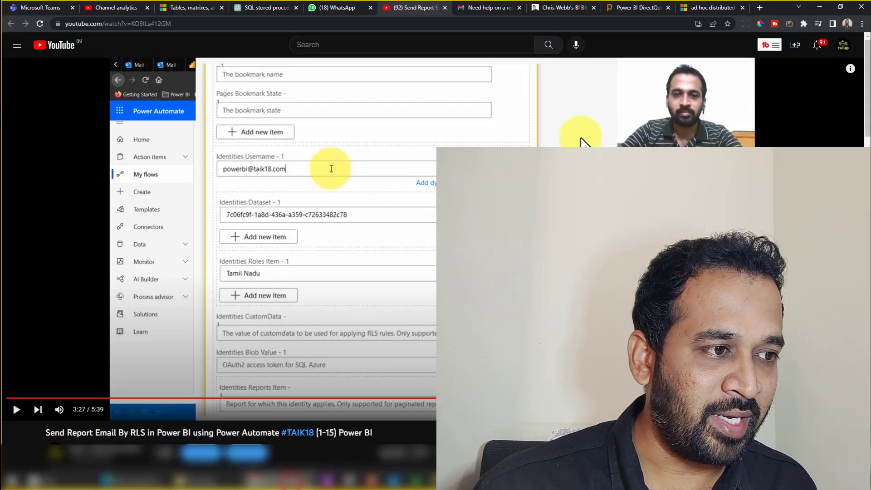
# Step: Open the Prologika article on Power BI DirectQuery with a parameterized stored procedure
pyautogui.click(640, 2)
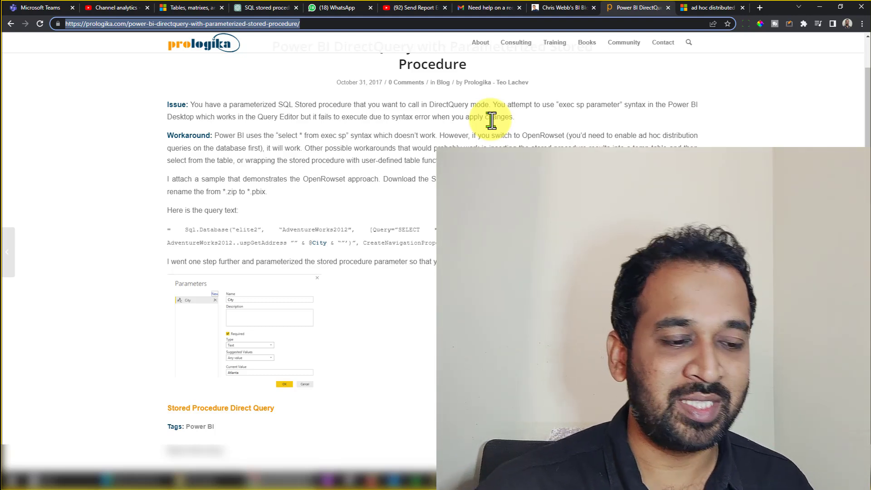
# Step: Switch to Power BI Desktop and filter the report by category to Accessories, Components and finally Bikes
pyautogui.hotkey('alt', 'Tab')
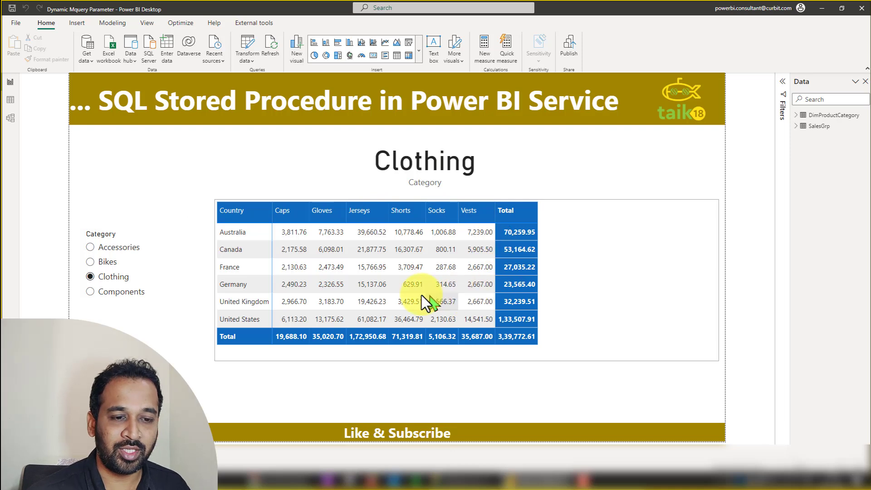
pyautogui.click(117, 248)
pyautogui.click(117, 248)
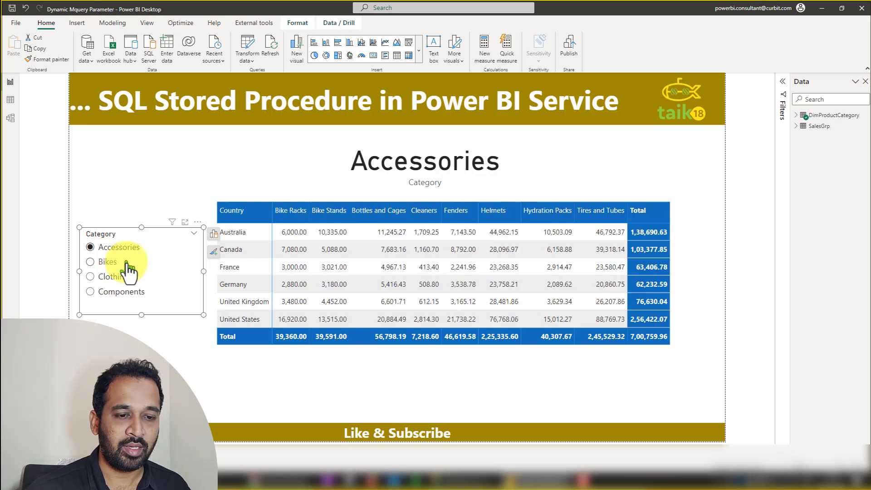
pyautogui.click(121, 292)
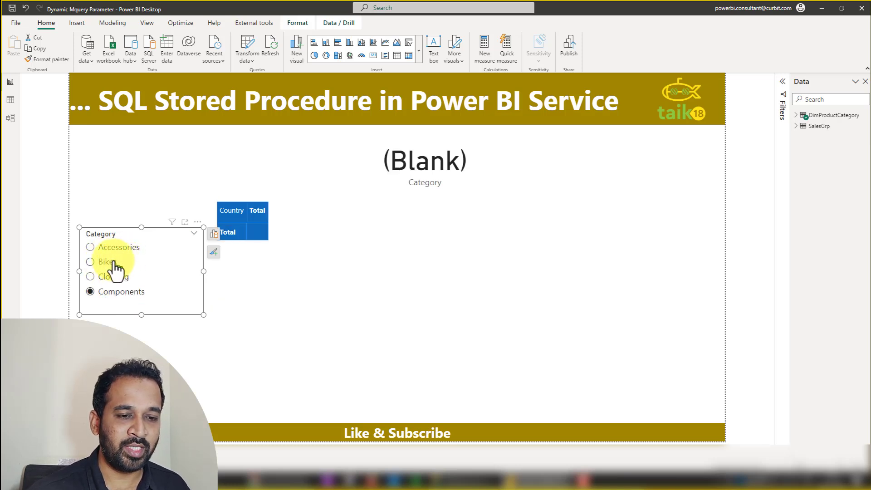
pyautogui.click(107, 262)
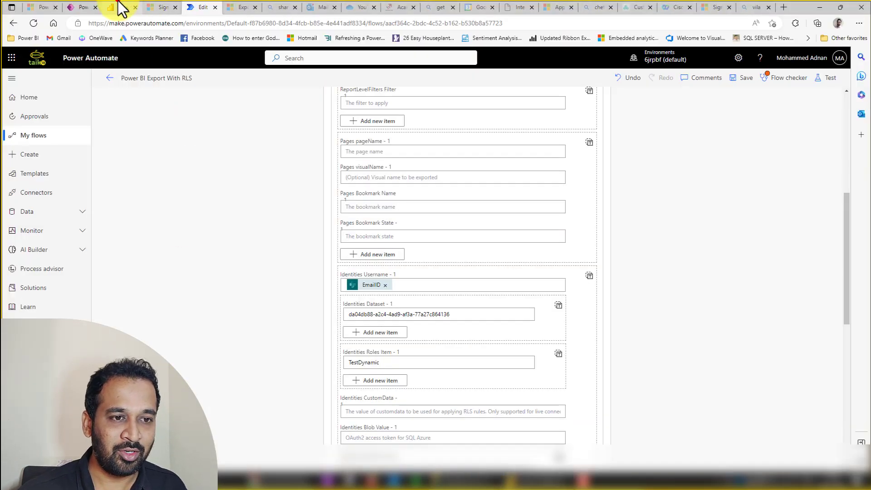
# Step: In the Power BI Service Sales workspace, search for "dyna" and open the Dynamic Mquery Parameter report
pyautogui.click(122, 7)
pyautogui.click(772, 111)
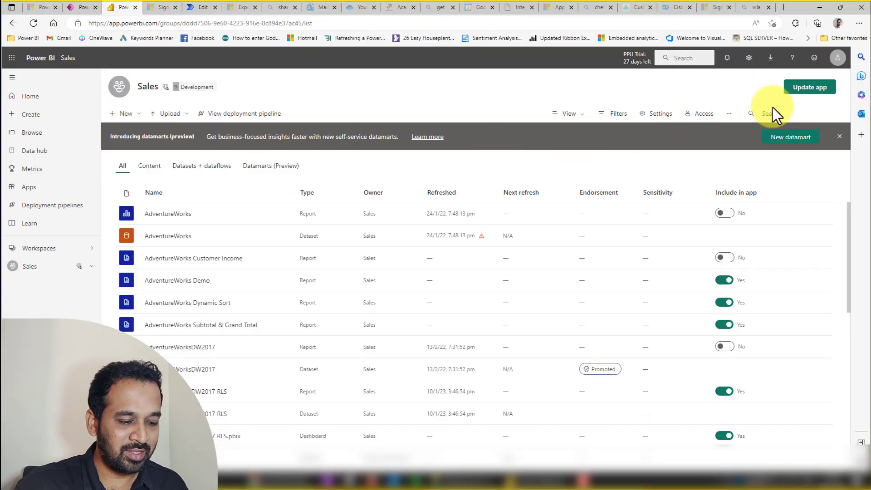
pyautogui.write('dynaic')
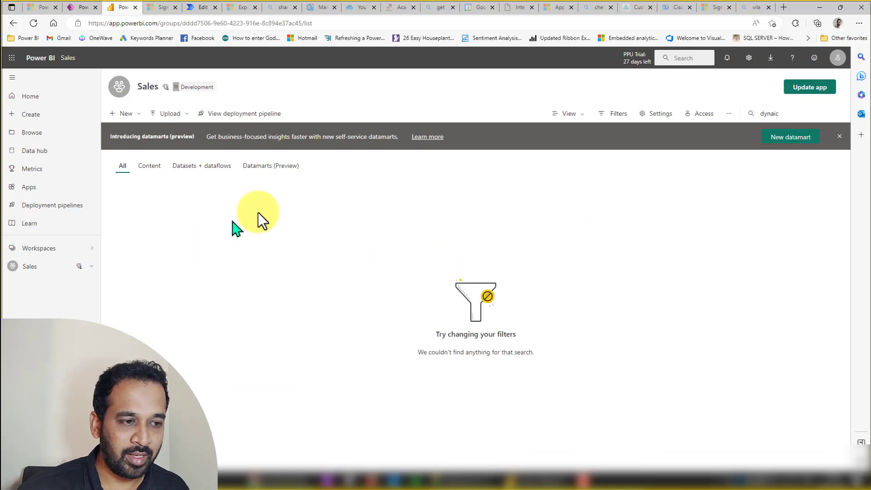
pyautogui.press('BackSpace')
pyautogui.press('BackSpace')
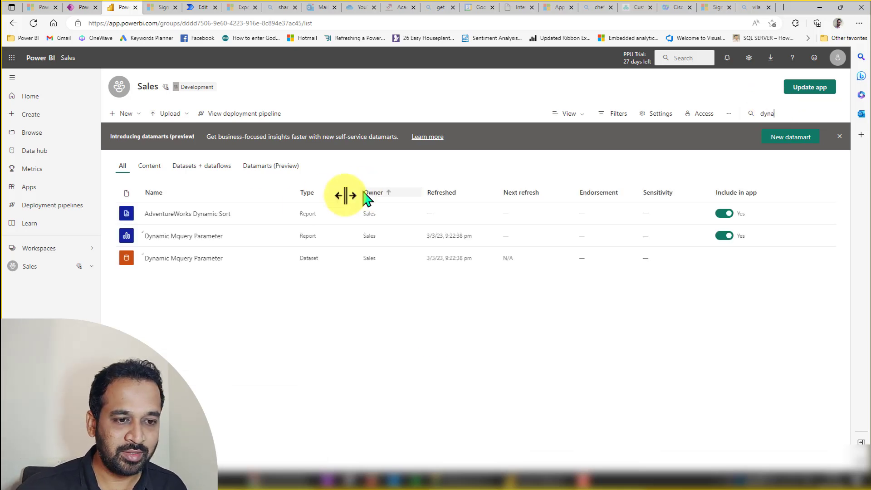
pyautogui.click(213, 237)
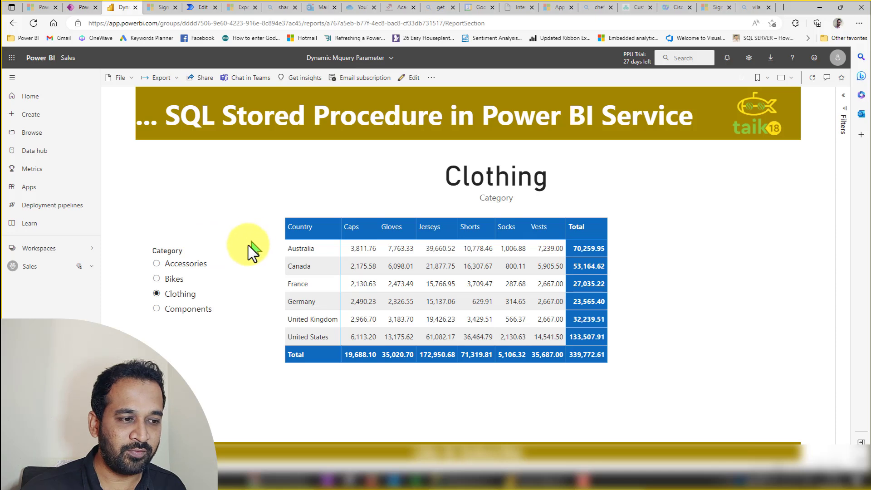
# Step: Filter the published report by category to Bikes, Accessories and finally Components
pyautogui.click(173, 279)
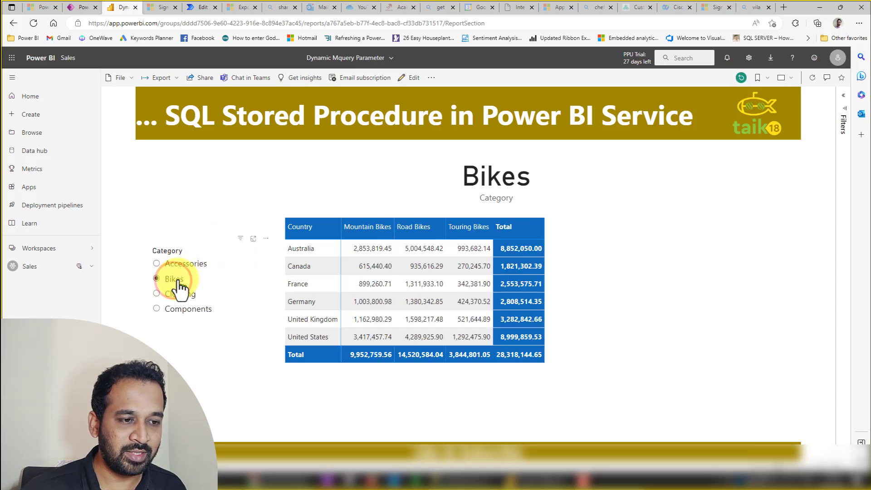
pyautogui.click(189, 266)
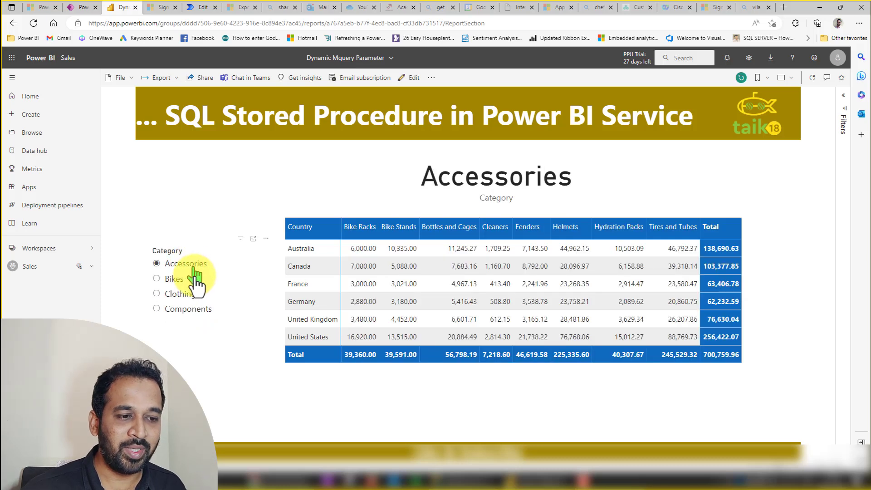
pyautogui.click(187, 309)
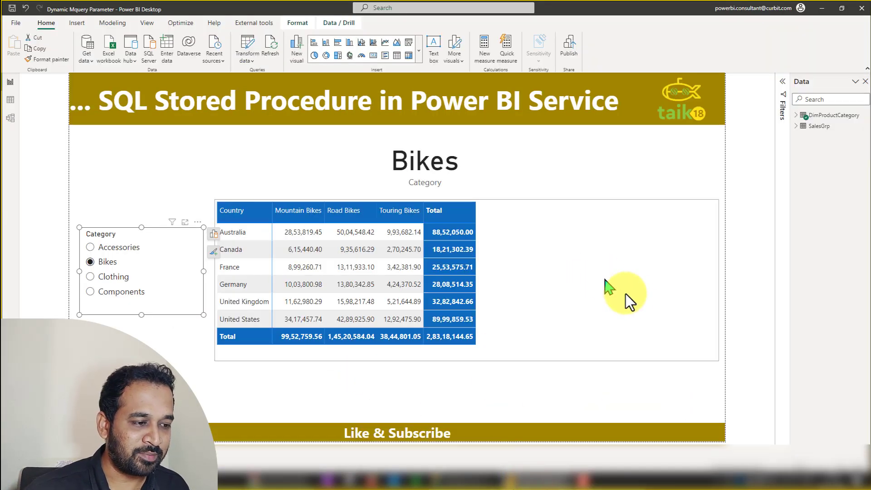
pyautogui.click(656, 375)
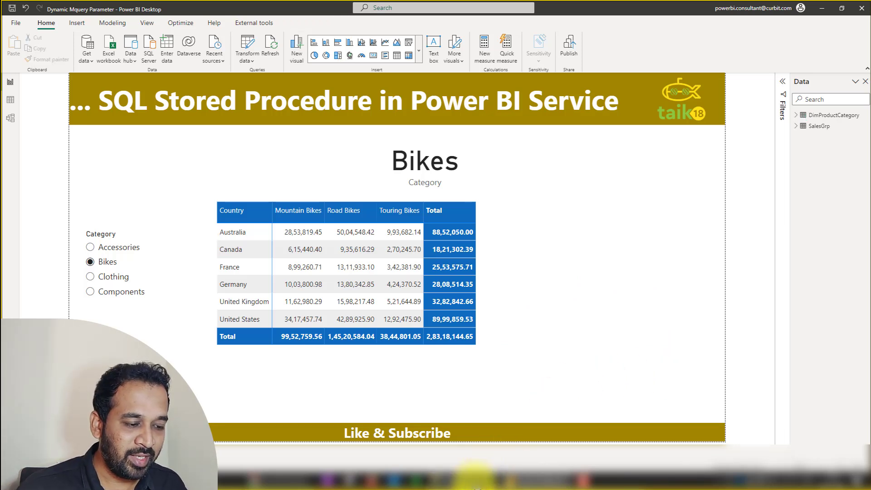
pyautogui.click(473, 479)
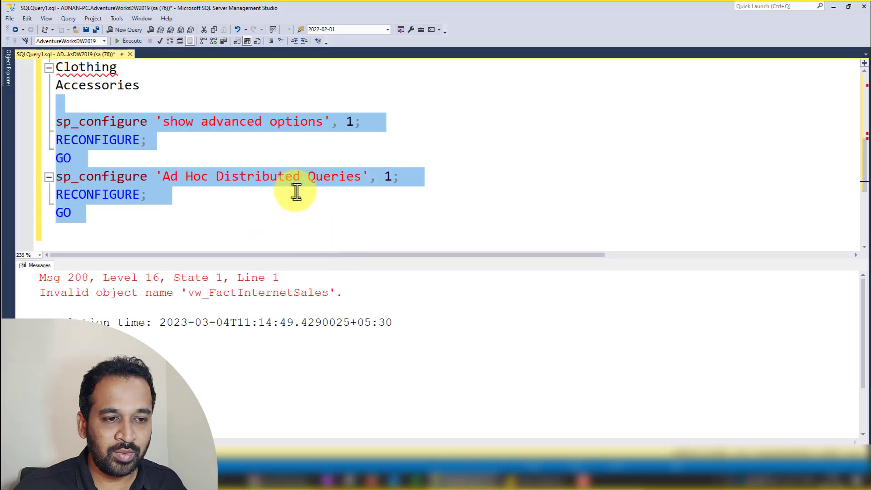
pyautogui.click(239, 155)
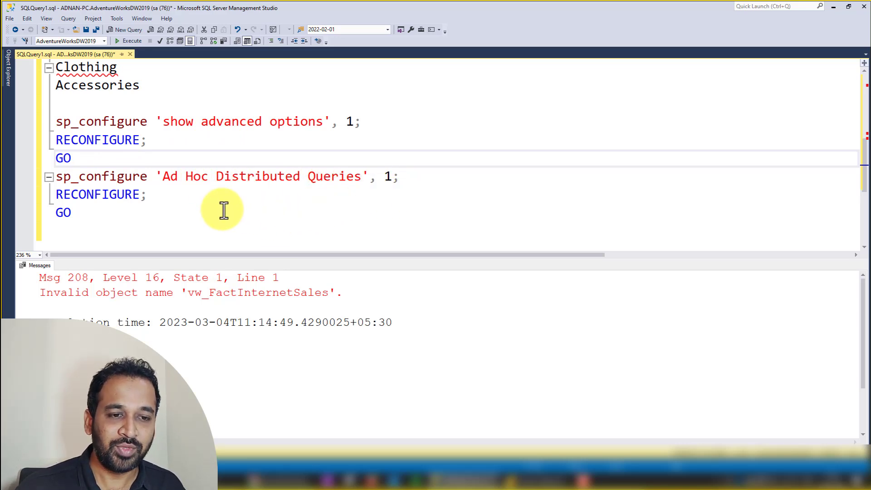
pyautogui.scroll(4, 149, 160)
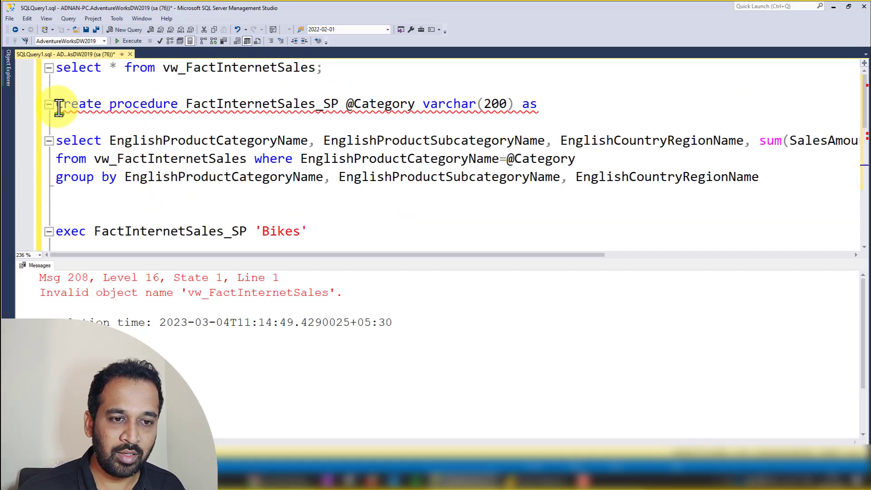
pyautogui.moveTo(60, 109)
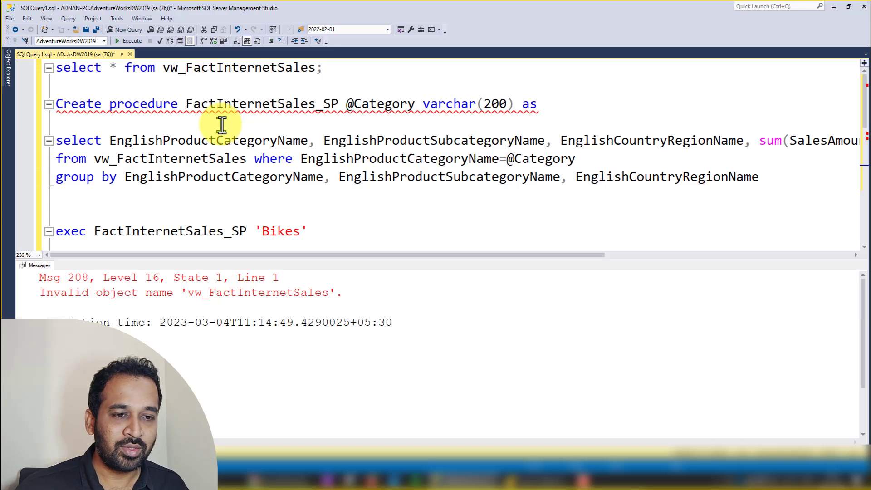
pyautogui.moveTo(311, 101)
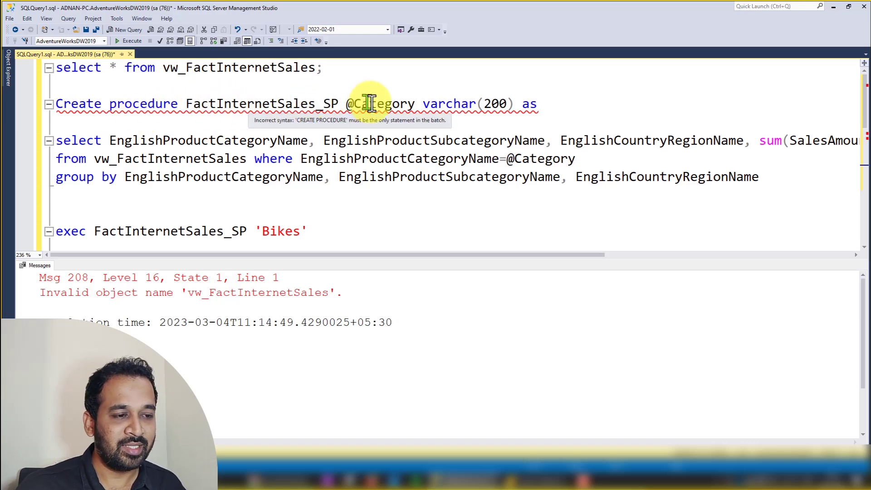
pyautogui.moveTo(369, 103); pyautogui.dragTo(409, 103)
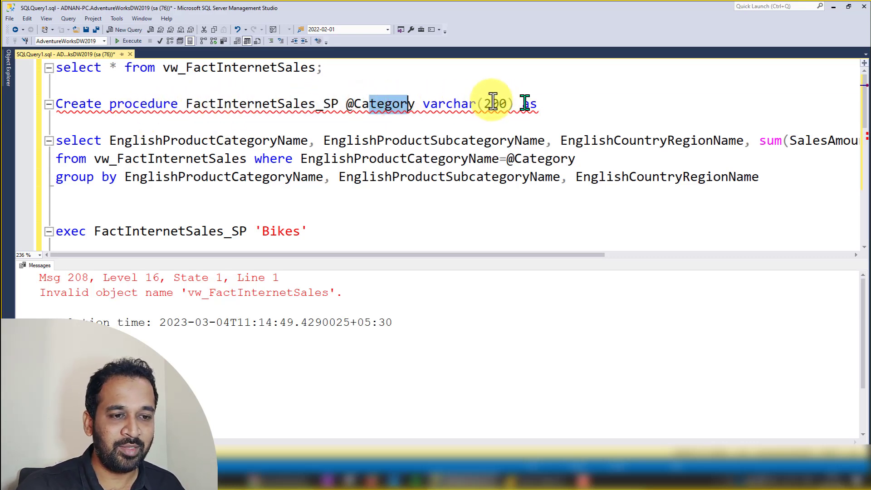
pyautogui.moveTo(61, 142); pyautogui.dragTo(577, 163)
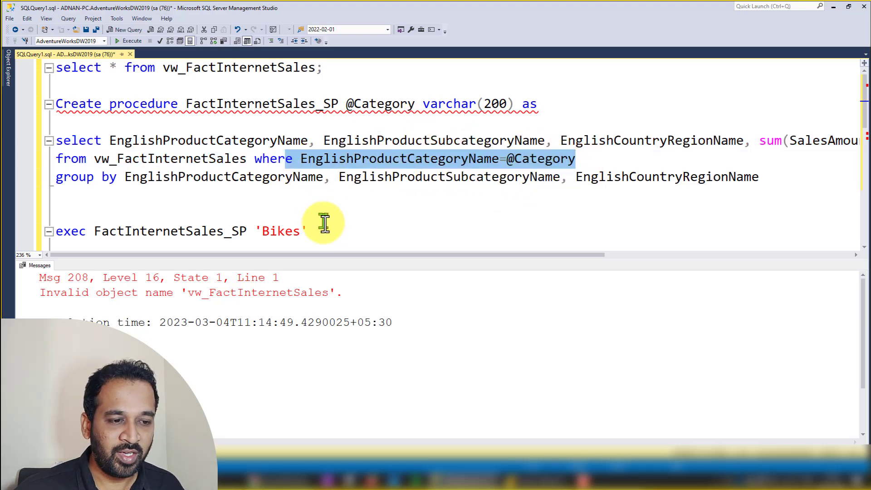
# Step: Execute only the statement exec FactInternetSales_SP 'Bikes'
pyautogui.click(303, 232)
pyautogui.moveTo(302, 231); pyautogui.dragTo(49, 230)
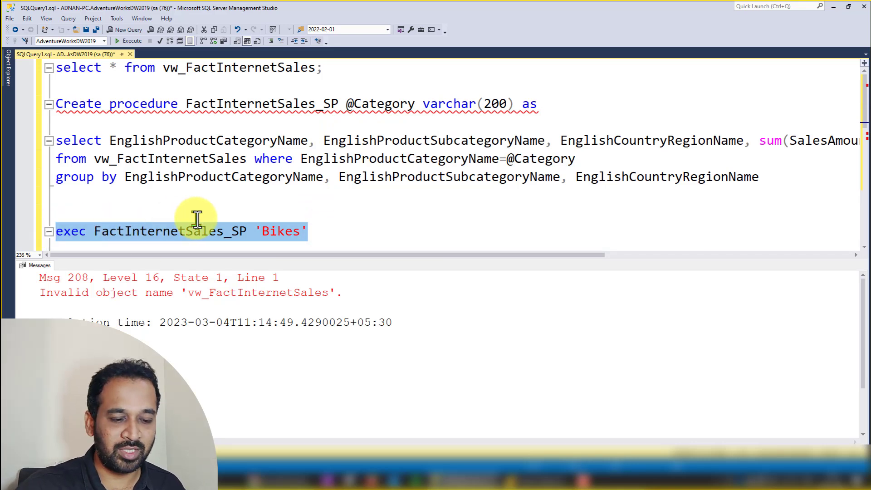
pyautogui.press('F5')
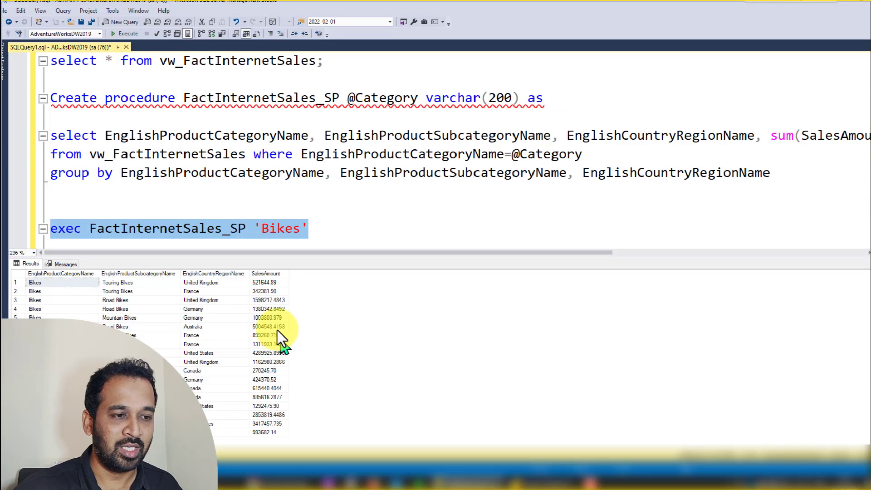
# Step: Change the procedure call's category argument to 'Clothing' and execute that statement
pyautogui.press('Right')
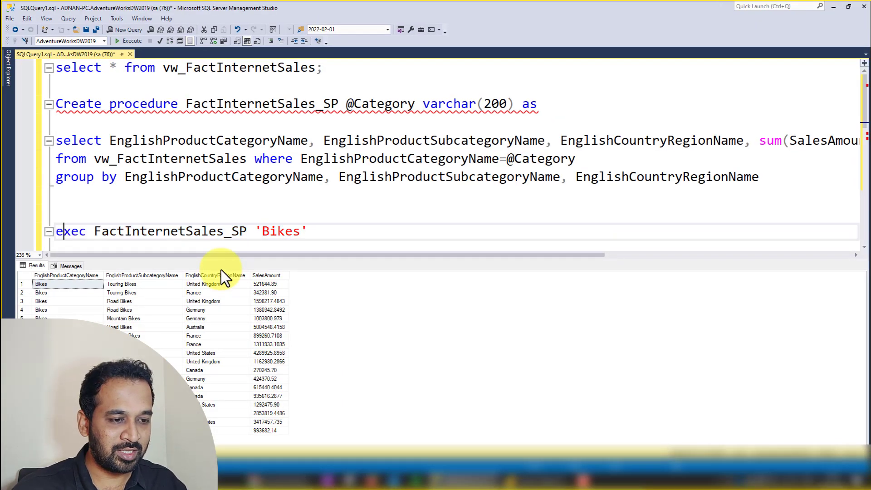
pyautogui.press('End')
pyautogui.press('Left')
pyautogui.press('BackSpace')
pyautogui.press('BackSpace')
pyautogui.press('BackSpace')
pyautogui.press('BackSpace')
pyautogui.press('BackSpace')
pyautogui.write('Clot')
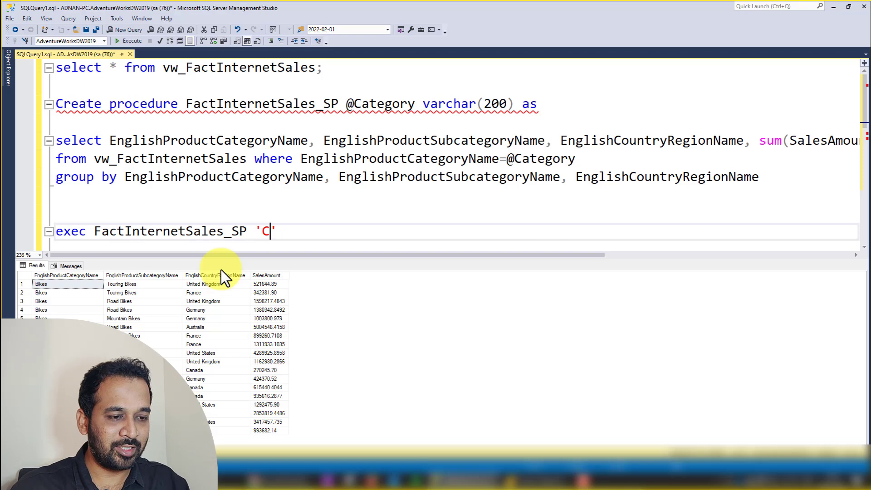
pyautogui.write('hing')
pyautogui.press('Home')
pyautogui.hotkey('shift', 'End')
pyautogui.press('F5')
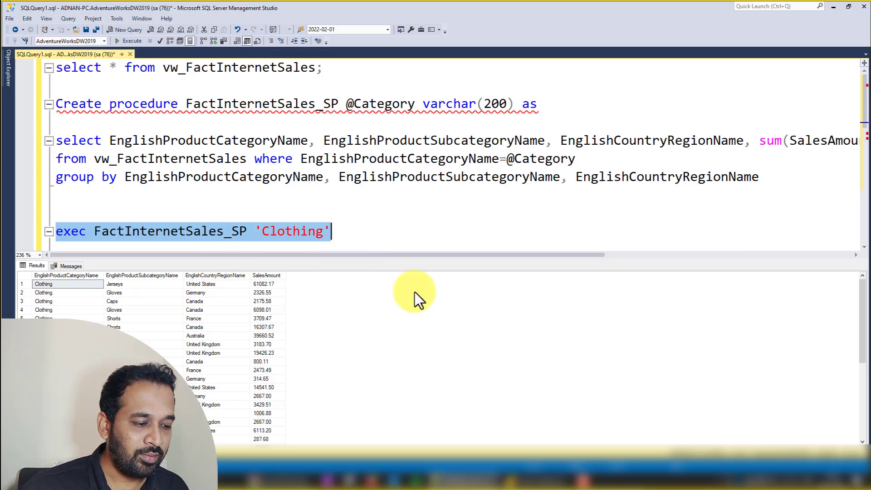
# Step: Switch to Power BI Desktop, open the Power Query Editor, and glance back at the stored procedure script in SQL Server Management Studio
pyautogui.click(530, 478)
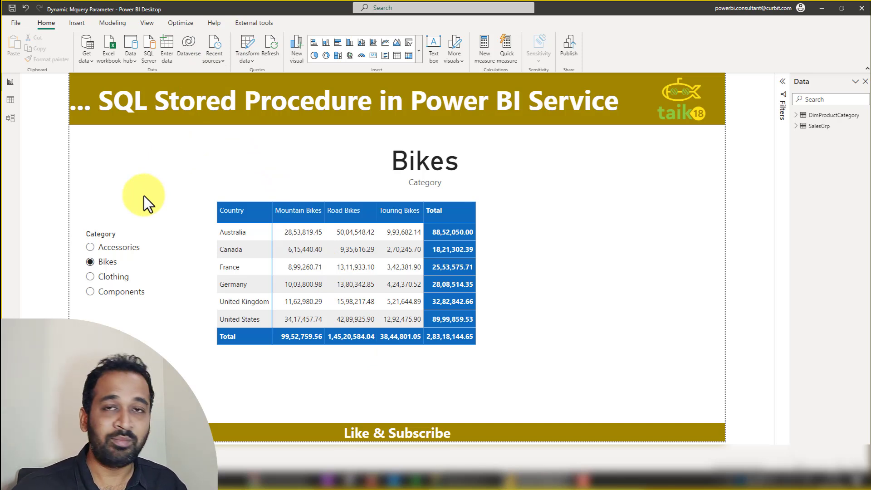
pyautogui.click(246, 45)
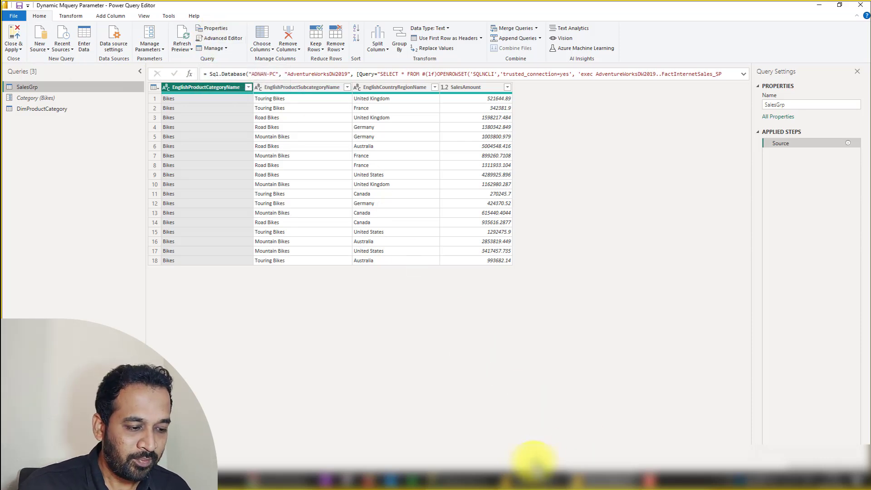
pyautogui.click(490, 480)
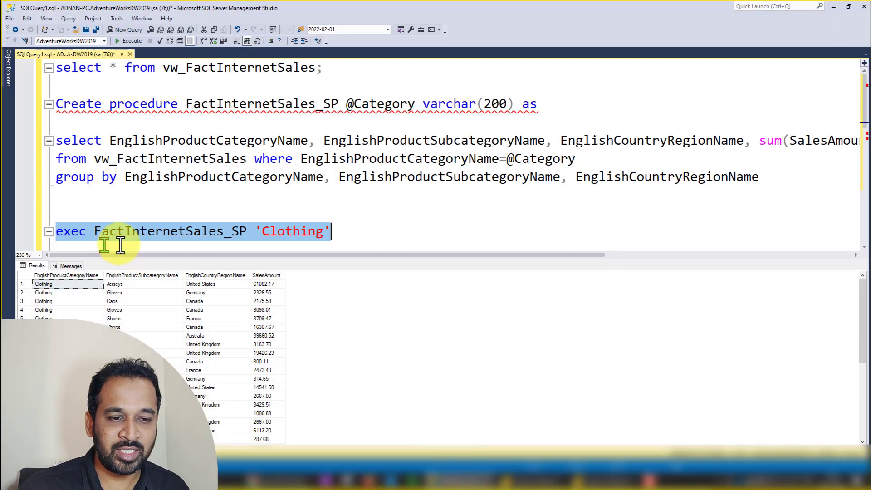
pyautogui.click(138, 98)
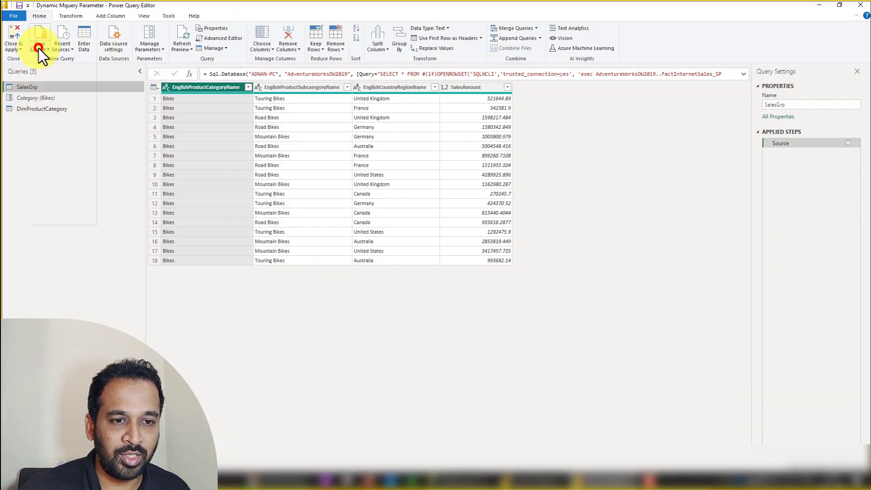
# Step: Start a new SQL Server database source with dd as both server and database, and expand its advanced options
pyautogui.click(39, 48)
pyautogui.click(50, 89)
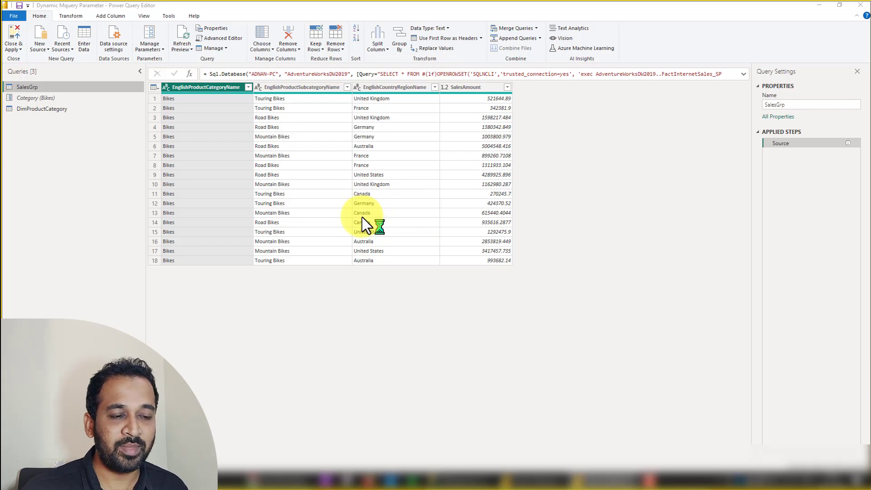
pyautogui.write('dd')
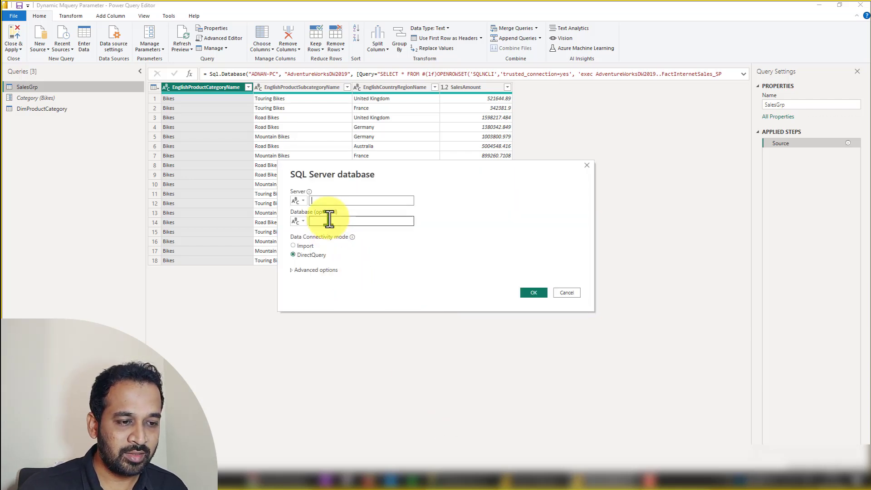
pyautogui.click(327, 223)
pyautogui.write('dd')
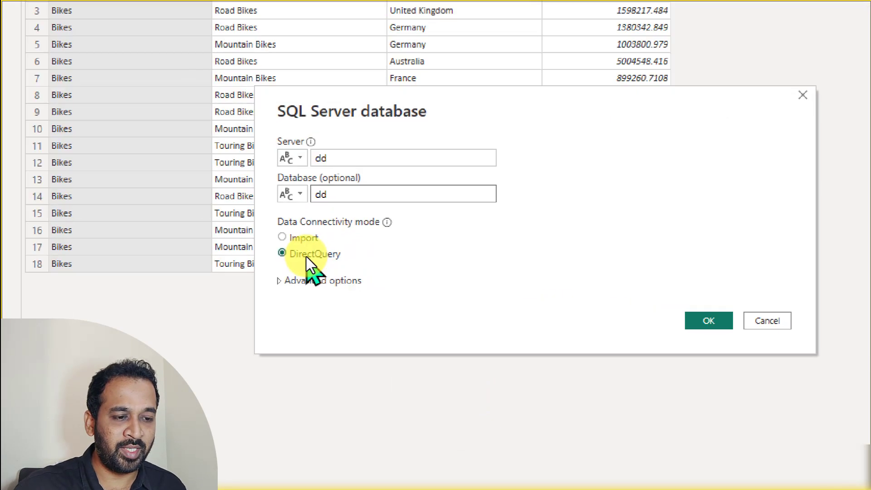
pyautogui.click(307, 280)
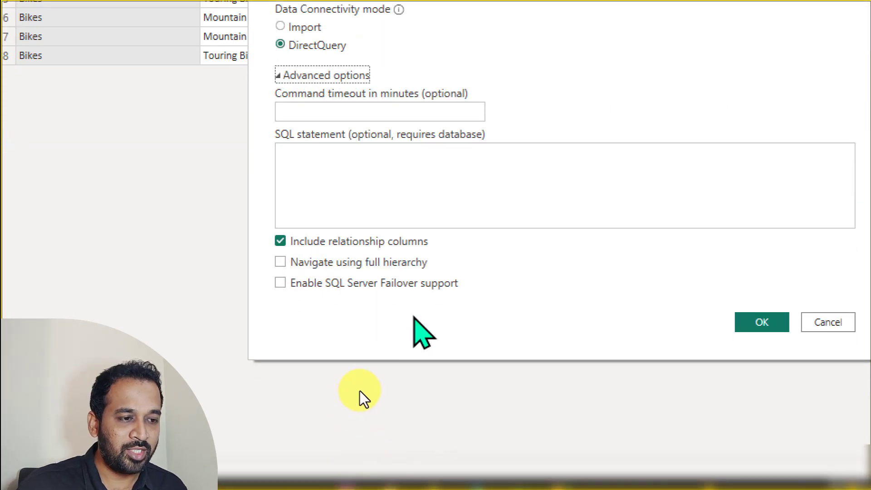
# Step: Check the procedure call in SQL Server Management Studio, return to Power Query Editor, and cancel the new SQL Server database connection
pyautogui.hotkey('alt', 'Tab')
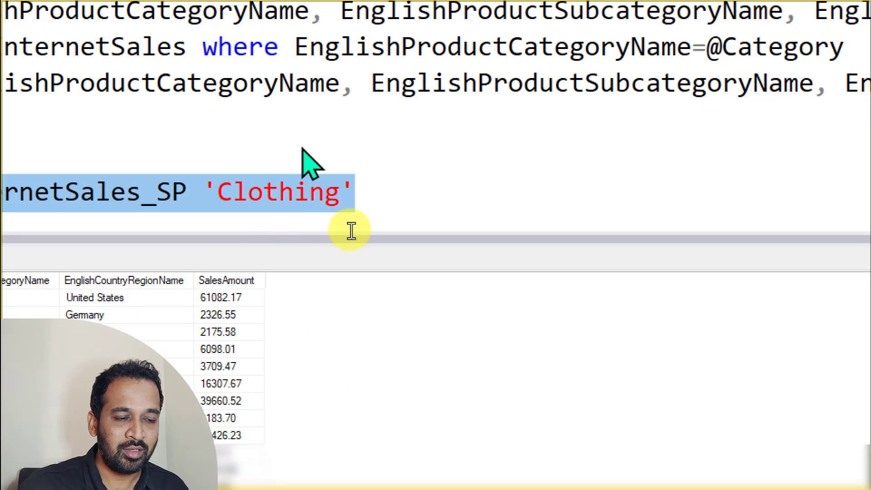
pyautogui.hotkey('alt', 'Tab')
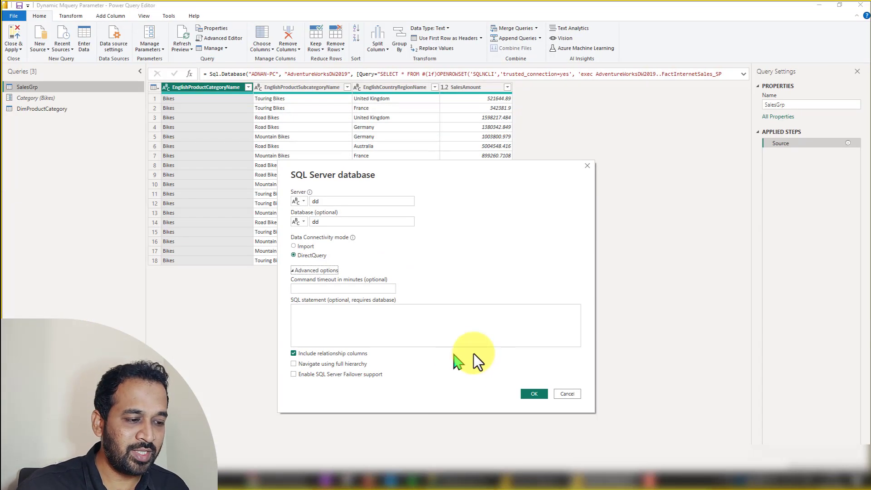
pyautogui.click(571, 394)
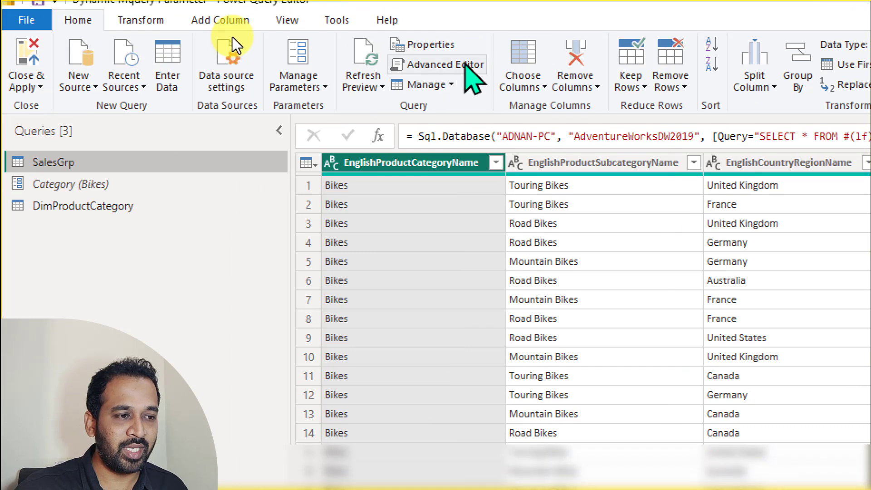
# Step: Open the SalesGrp query's M code and examine its commented exec lines and the active OPENROWSET source statement
pyautogui.click(418, 48)
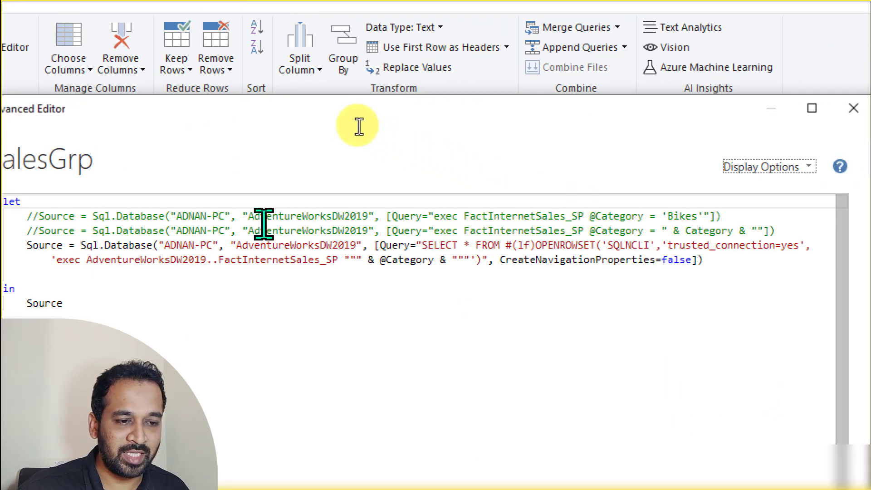
pyautogui.doubleClick(328, 216)
pyautogui.click(683, 217)
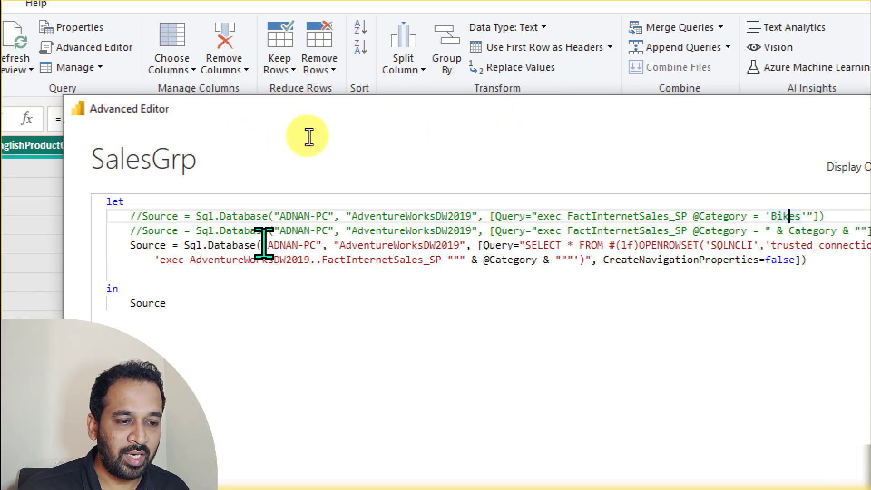
pyautogui.moveTo(210, 246); pyautogui.dragTo(274, 245)
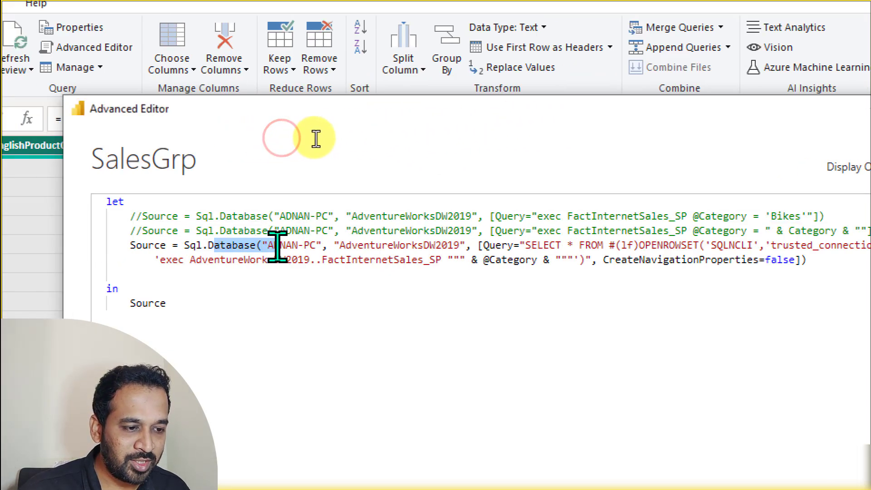
pyautogui.press('Home')
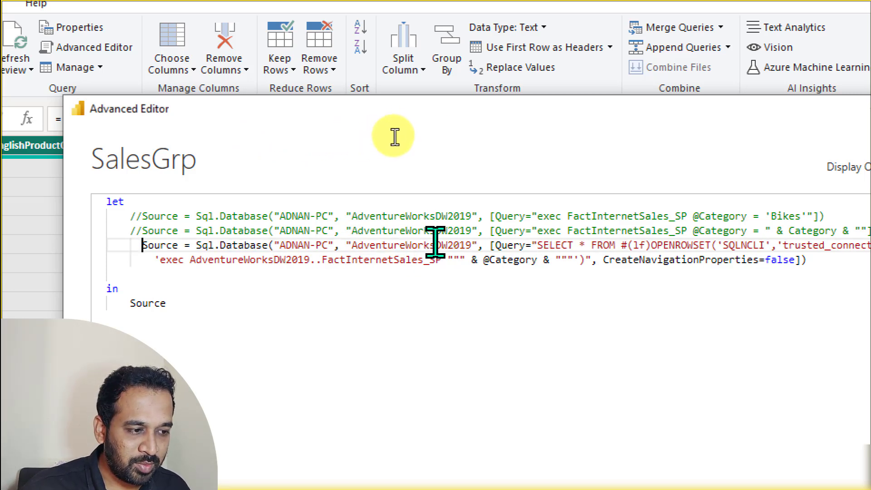
pyautogui.moveTo(538, 245); pyautogui.dragTo(668, 245)
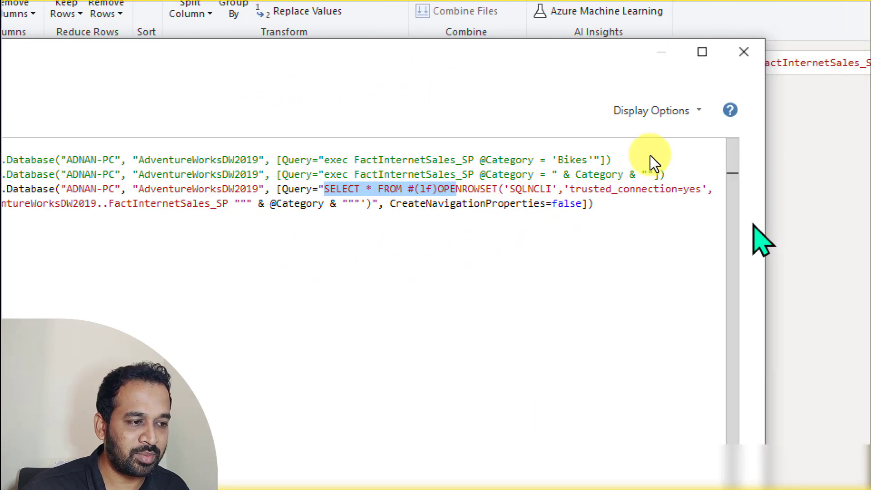
pyautogui.doubleClick(337, 175)
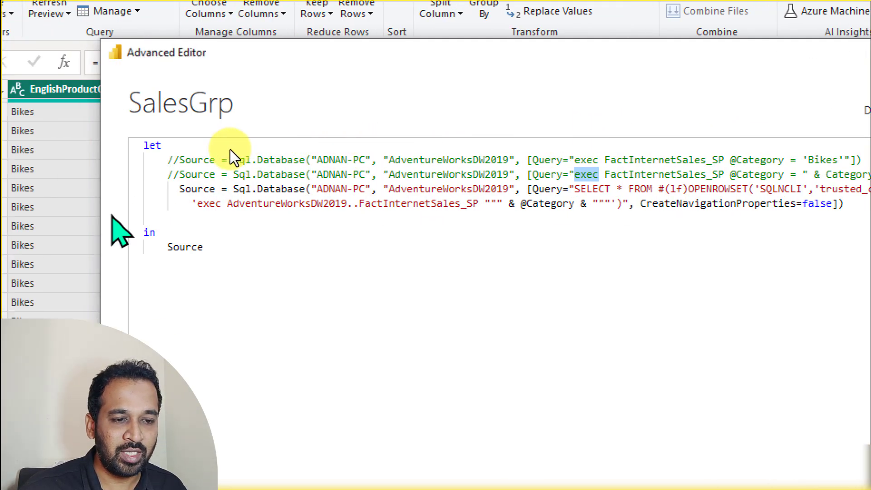
pyautogui.moveTo(227, 204); pyautogui.dragTo(354, 203)
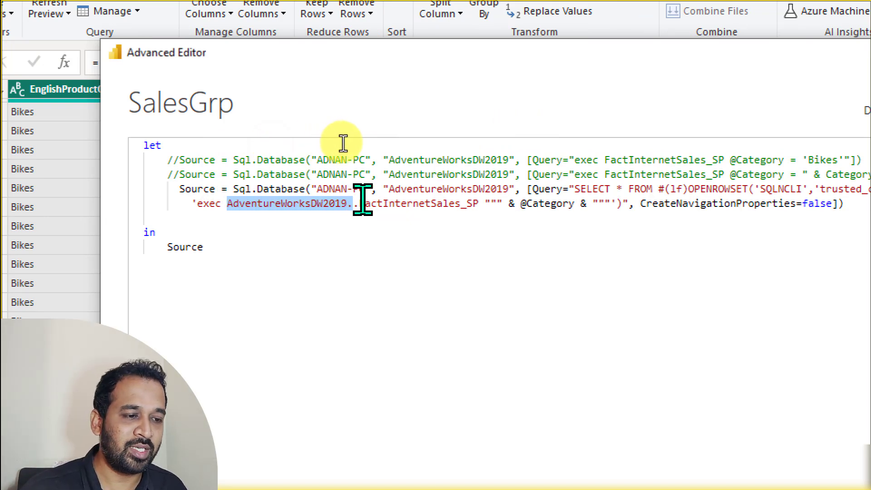
pyautogui.click(448, 205)
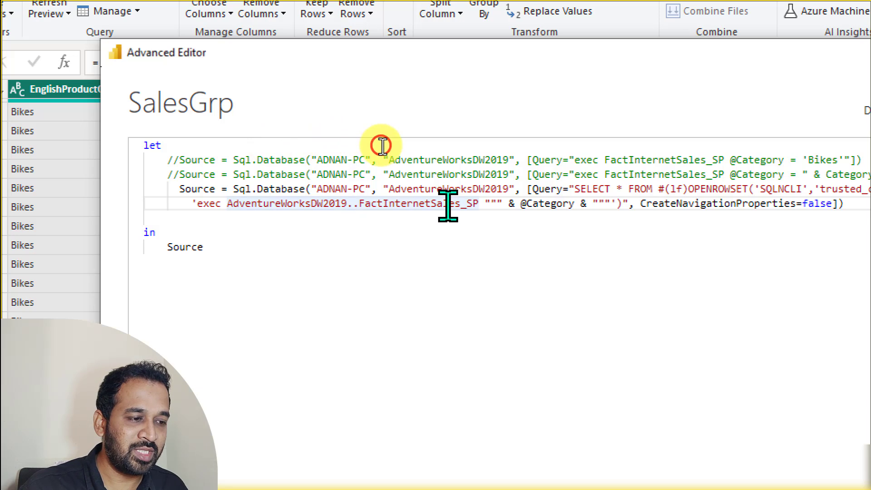
pyautogui.moveTo(520, 204); pyautogui.dragTo(571, 204)
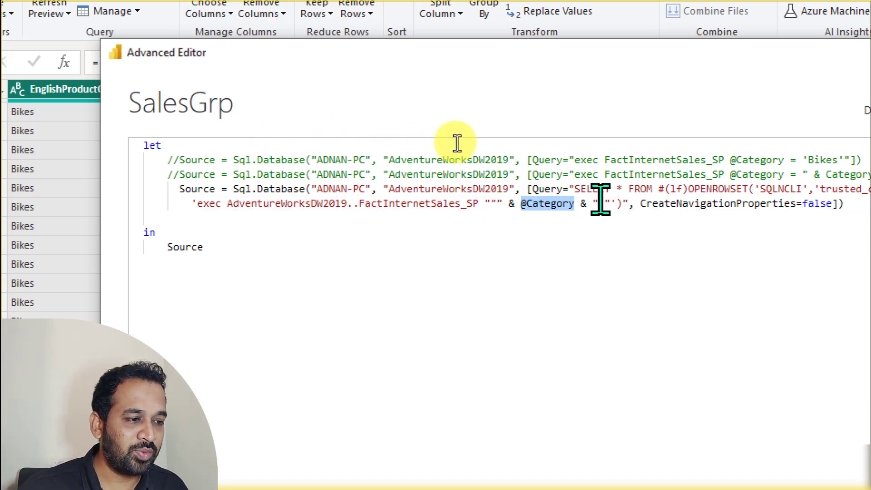
pyautogui.moveTo(515, 203); pyautogui.dragTo(526, 190)
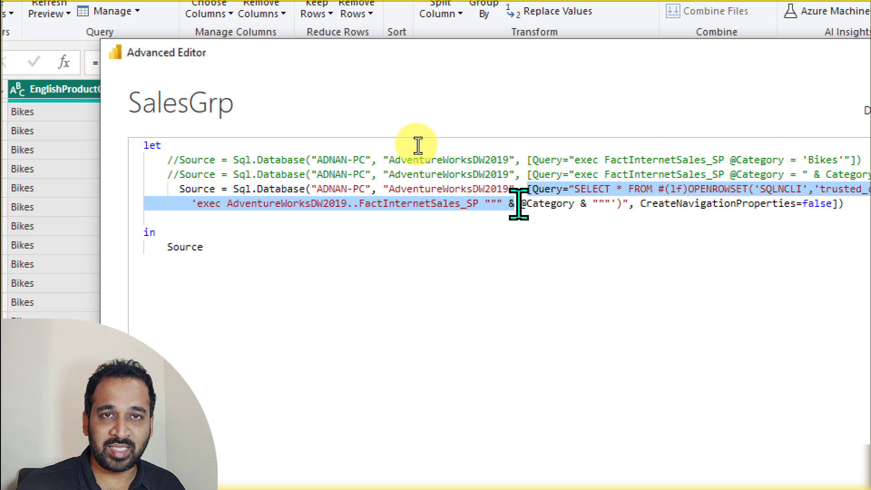
pyautogui.doubleClick(550, 204)
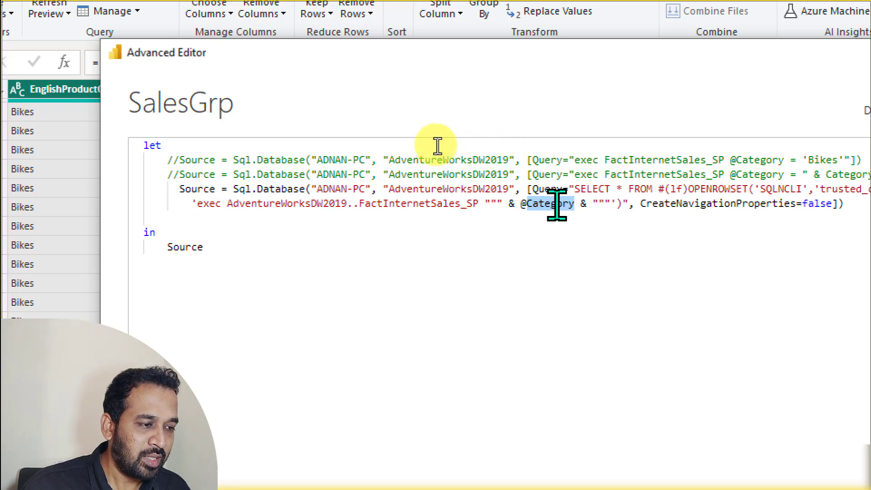
pyautogui.moveTo(588, 204); pyautogui.dragTo(635, 203)
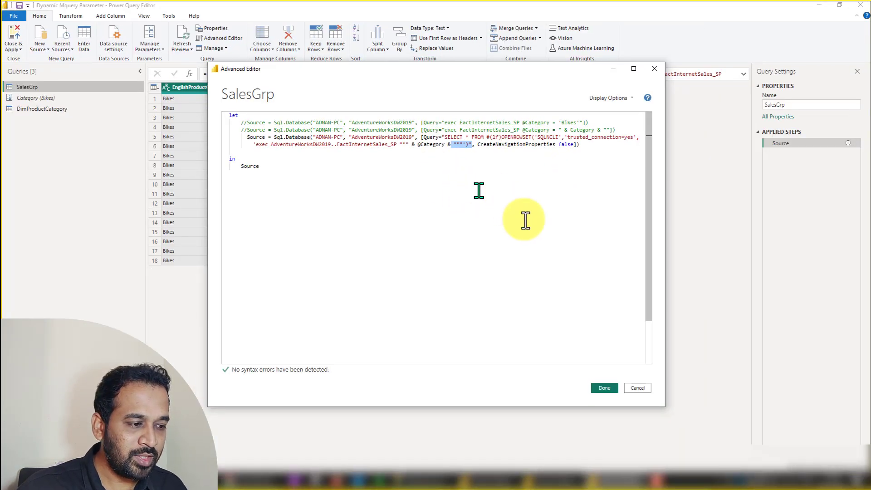
pyautogui.click(645, 390)
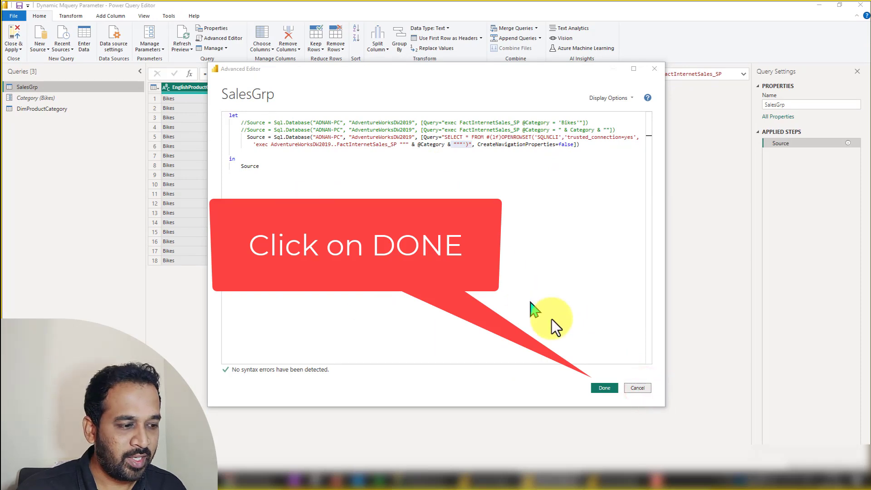
pyautogui.click(631, 385)
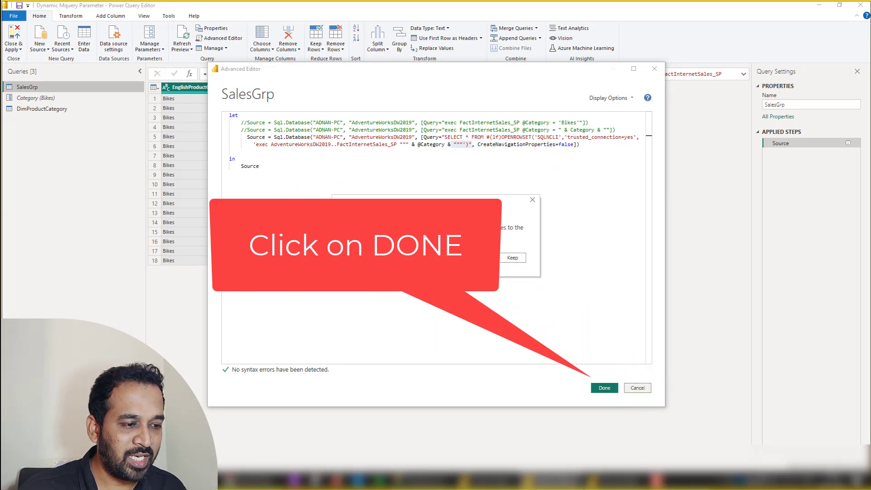
pyautogui.click(474, 258)
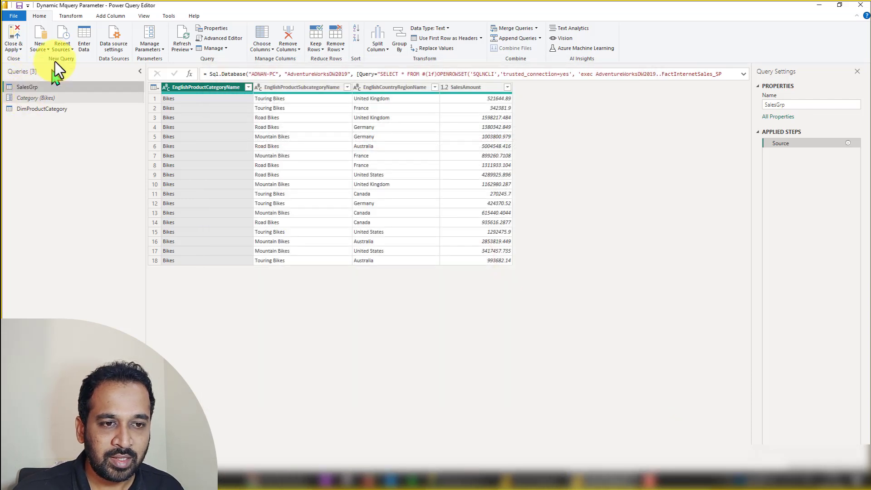
# Step: Review the Category parameter's settings, close them without changes, and display the DimProductCategory query
pyautogui.click(151, 34)
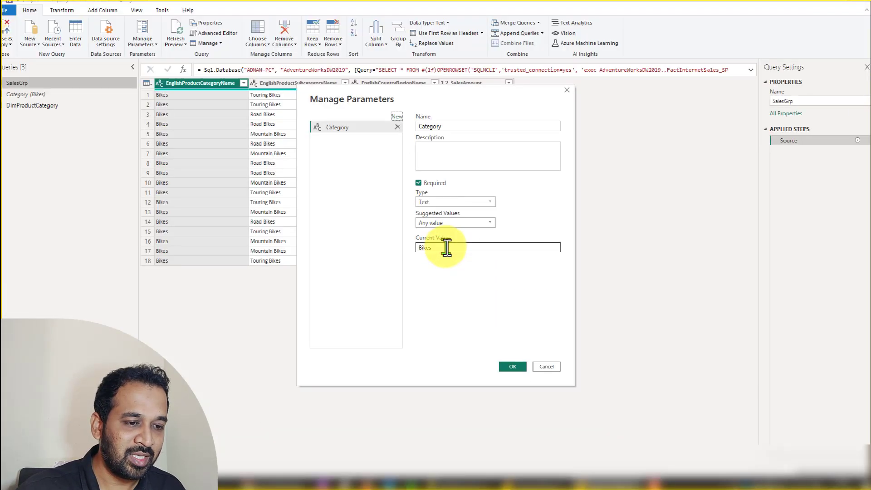
pyautogui.click(543, 363)
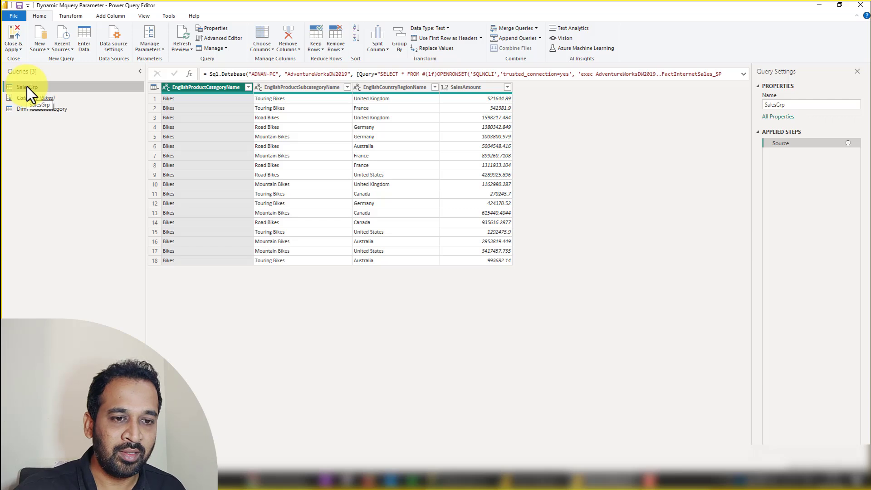
pyautogui.click(34, 110)
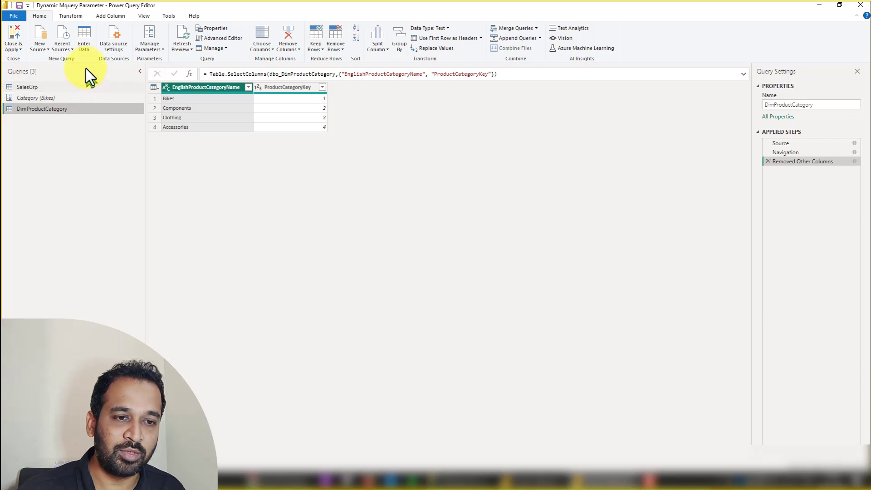
pyautogui.click(41, 51)
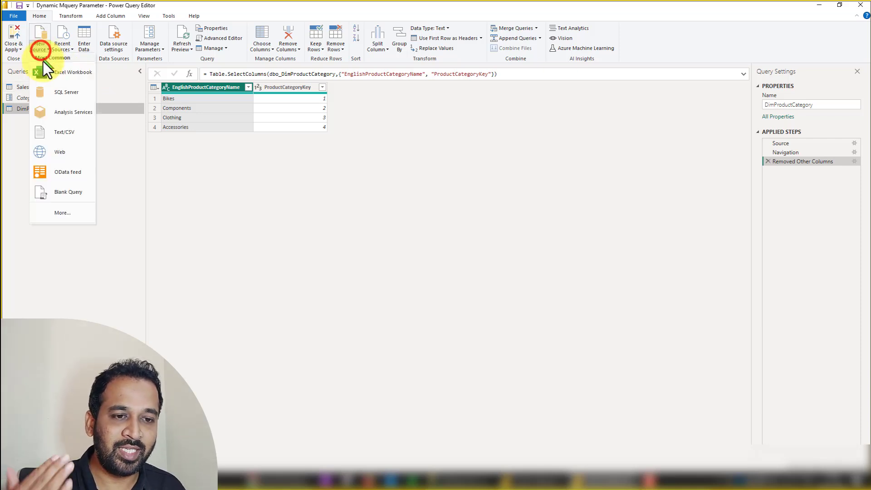
pyautogui.click(48, 86)
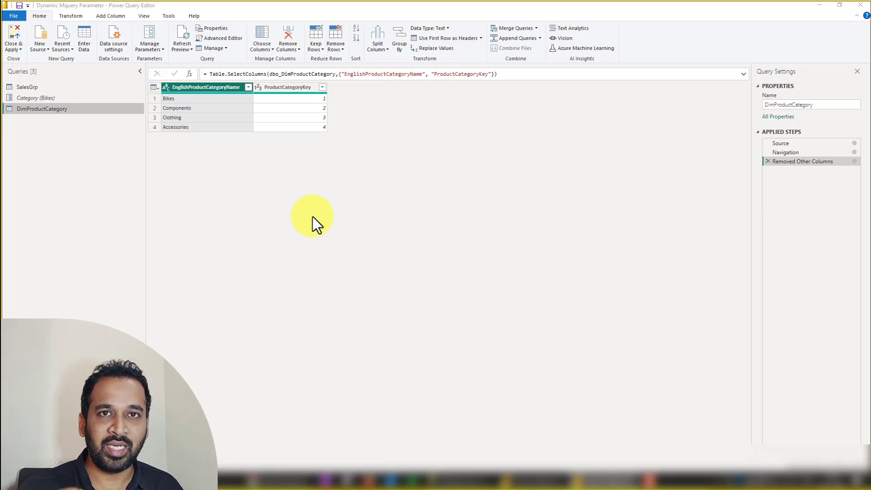
pyautogui.click(307, 247)
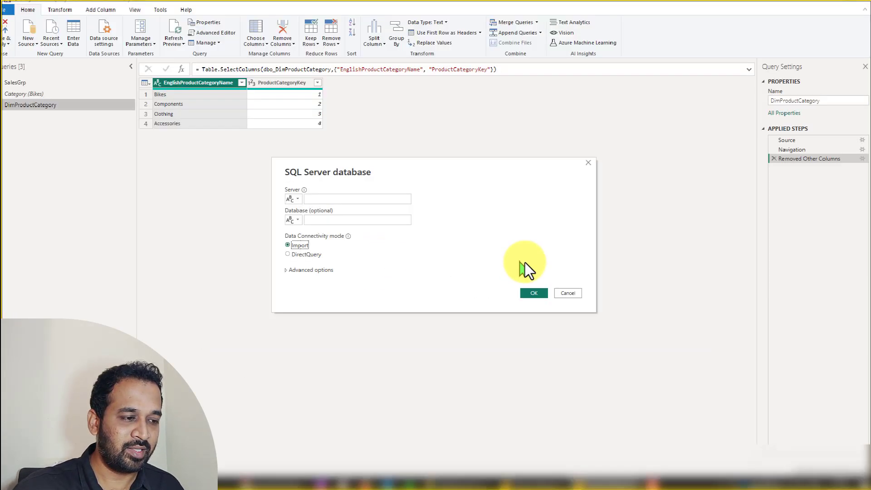
pyautogui.click(567, 292)
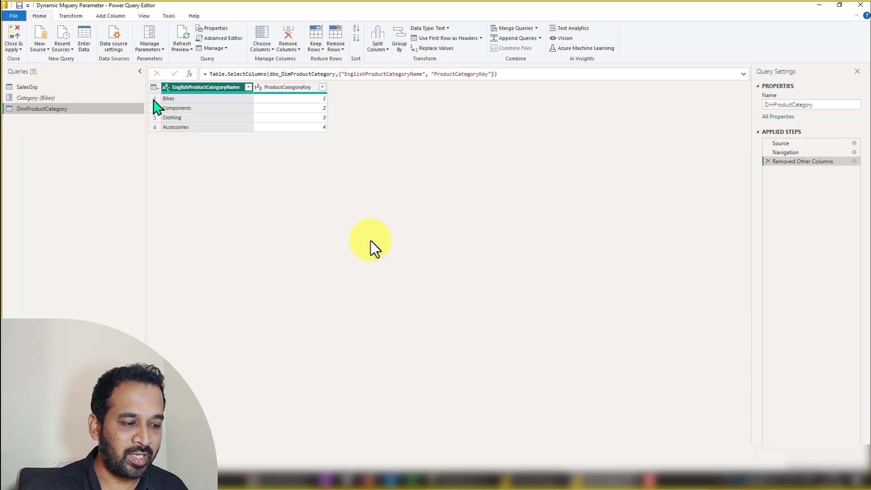
# Step: Switch to the Power BI Desktop report window, show the data model, and lengthen the SalesGrp table card to fit all its fields
pyautogui.click(522, 479)
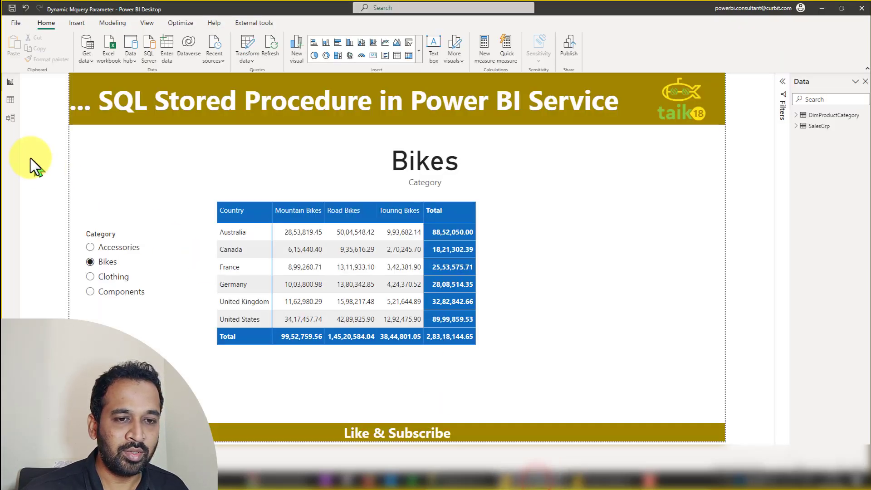
pyautogui.click(9, 119)
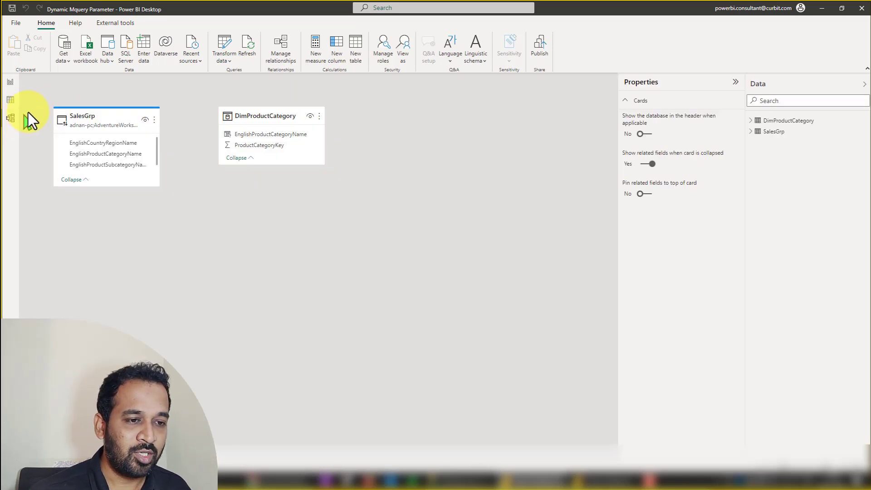
pyautogui.moveTo(252, 130)
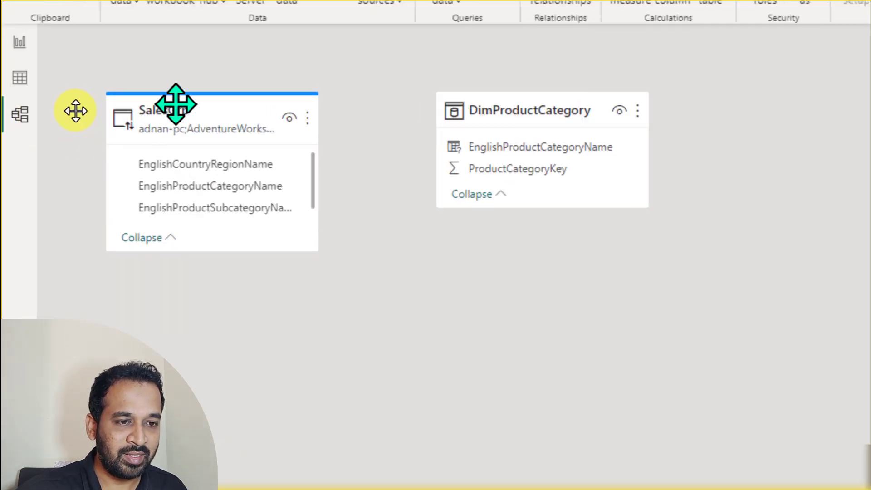
pyautogui.moveTo(67, 111)
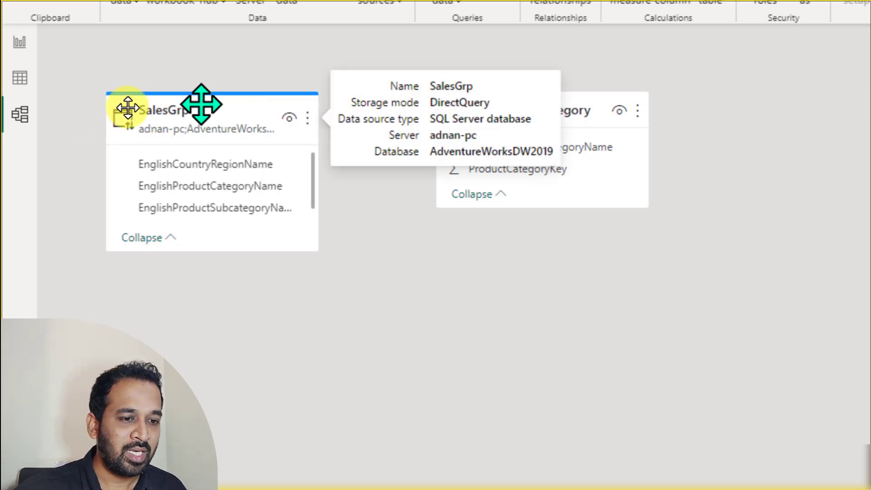
pyautogui.moveTo(223, 255); pyautogui.dragTo(222, 301)
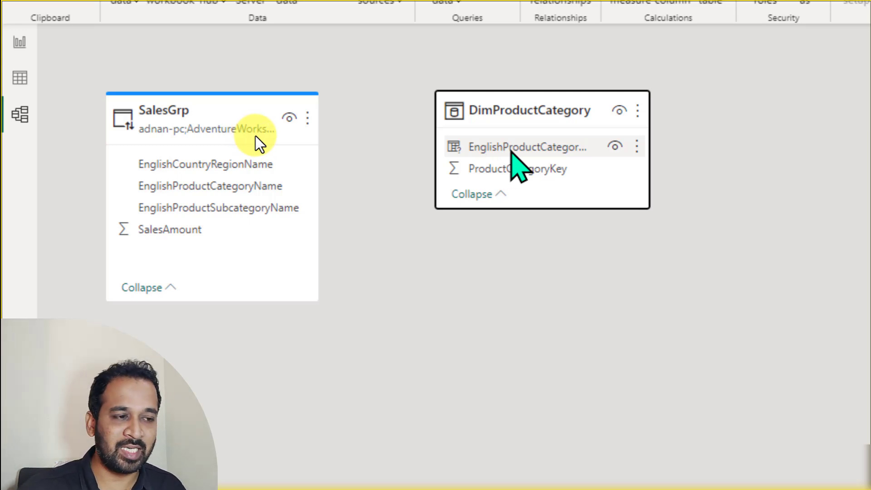
# Step: Bind DimProductCategory's EnglishProductCategoryName field to the Category parameter in its advanced properties
pyautogui.click(512, 146)
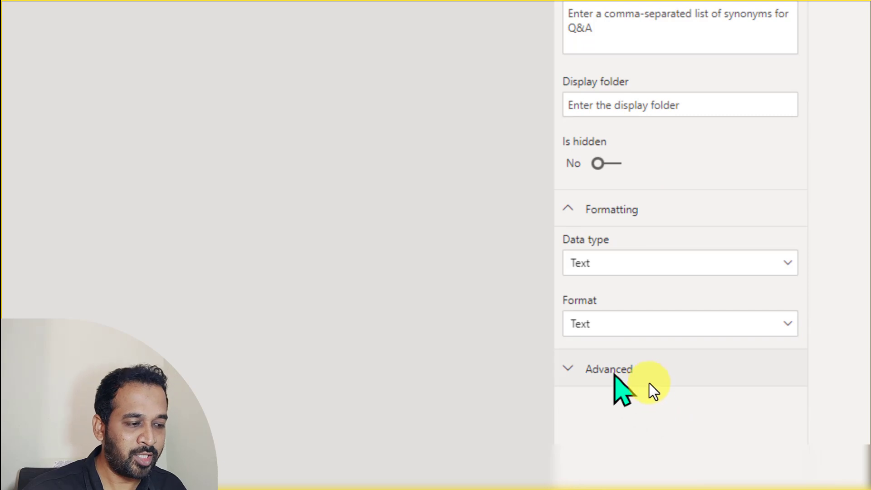
pyautogui.click(629, 375)
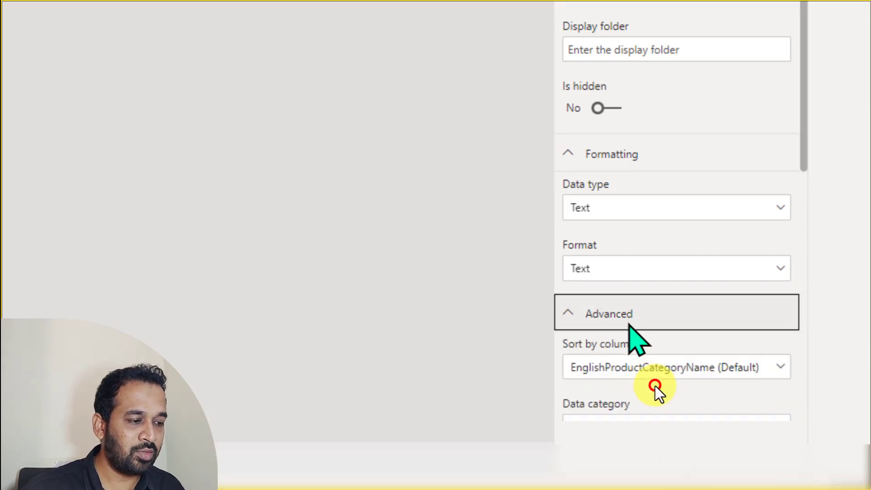
pyautogui.scroll(-8, 713, 367)
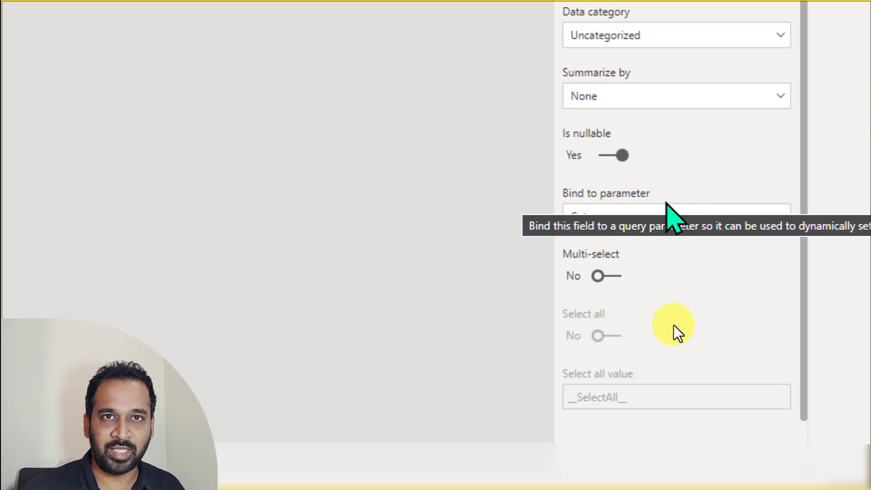
pyautogui.click(618, 222)
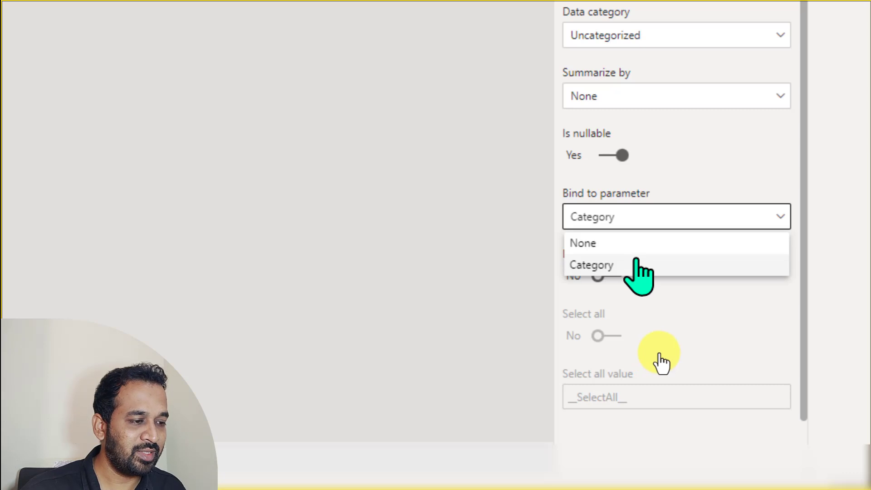
pyautogui.click(633, 265)
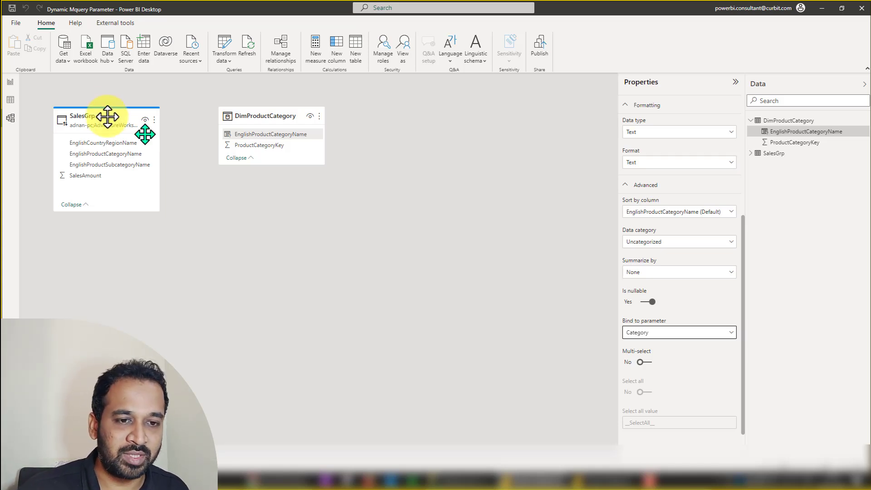
# Step: Return to the report page and filter it to the Clothing category with the Category slicer
pyautogui.click(10, 83)
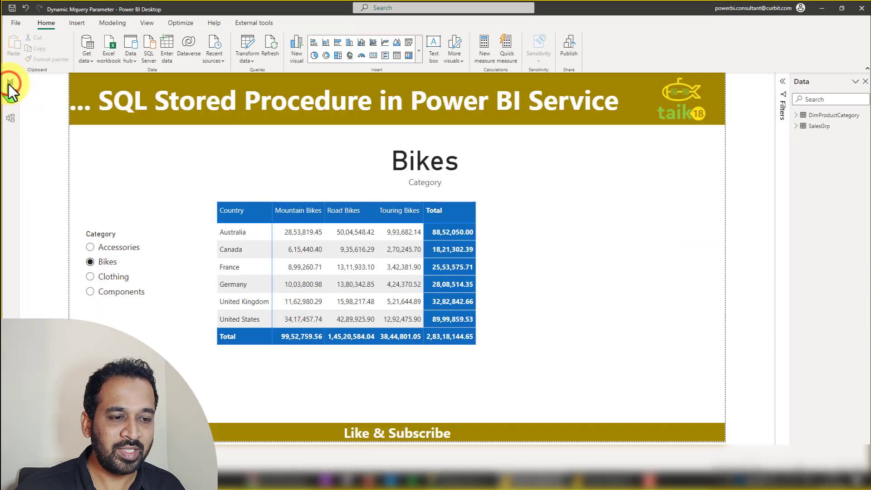
pyautogui.click(103, 277)
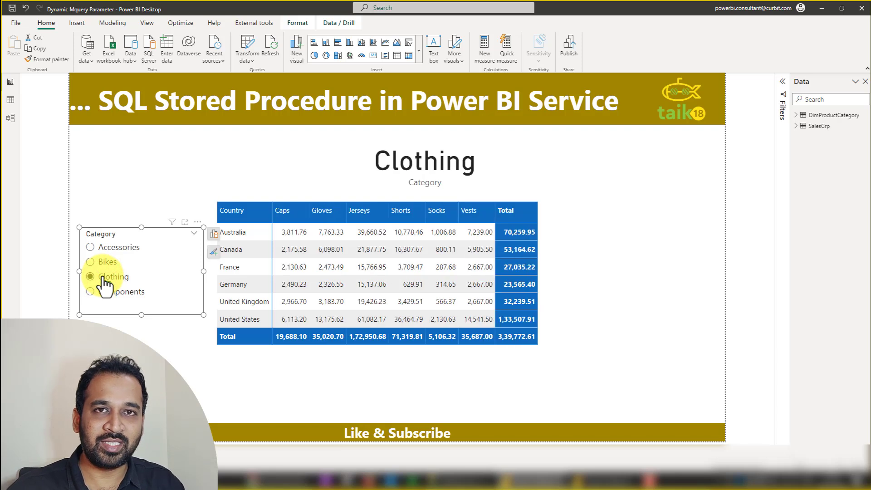
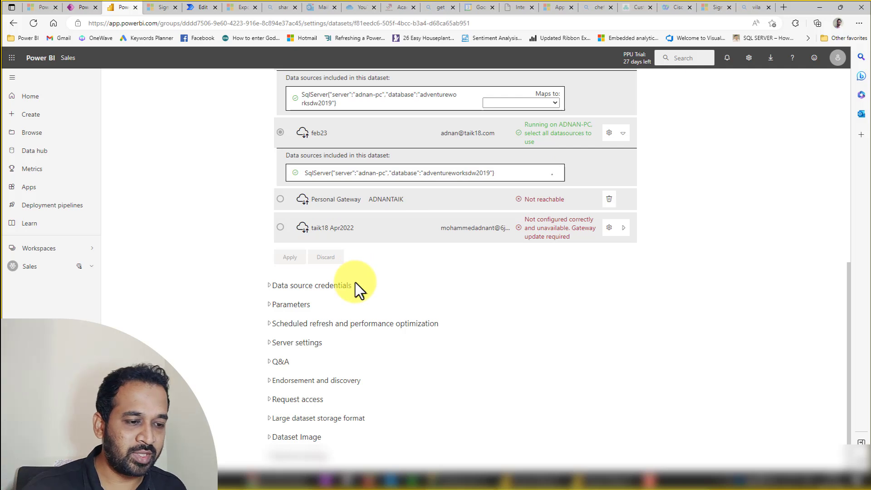
# Step: In the Power BI Service dataset settings, expand and review the data source credentials and the Category parameter
pyautogui.click(333, 285)
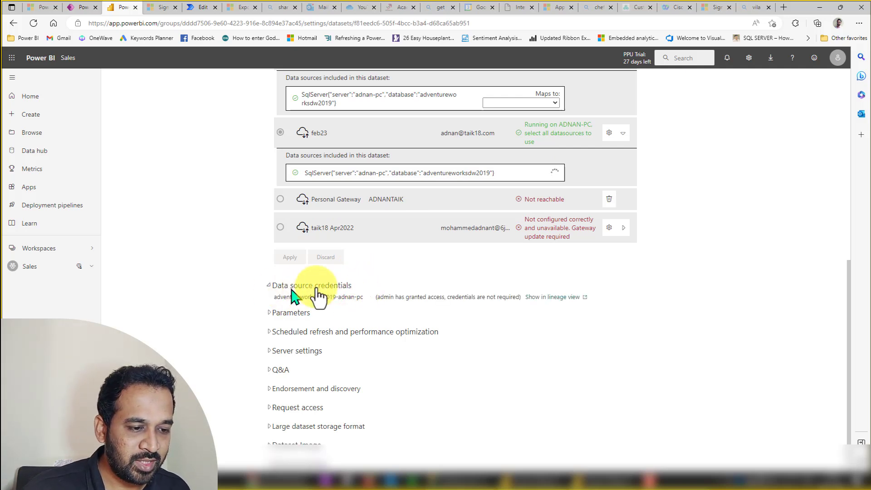
pyautogui.click(290, 312)
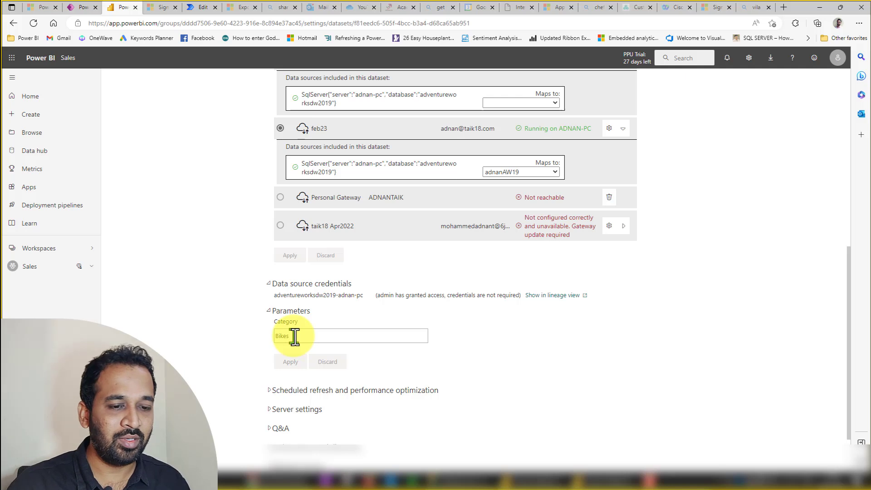
# Step: Search the Sales workspace for "dyn" and open the Dynamic Mquery Parameter report
pyautogui.click(48, 277)
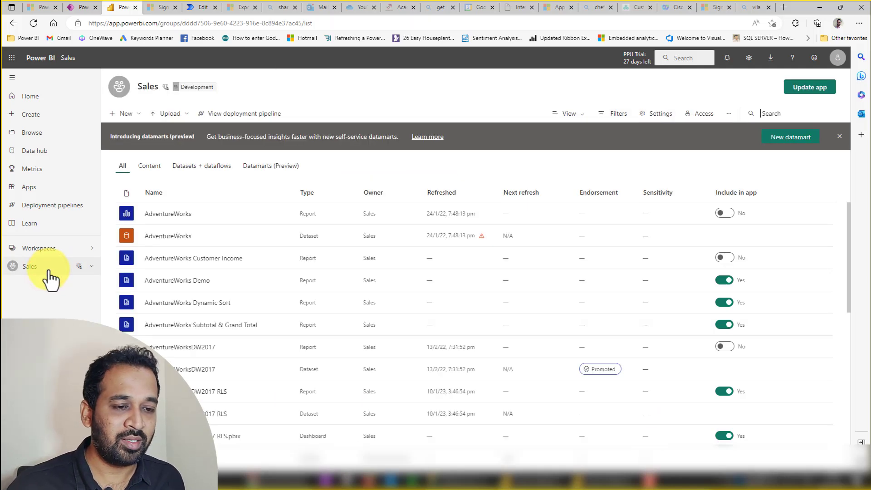
pyautogui.write('dyn')
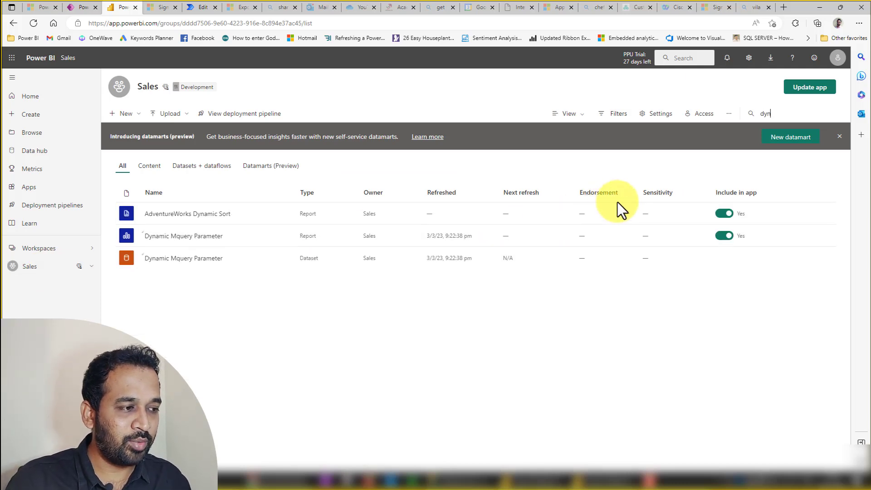
pyautogui.click(214, 236)
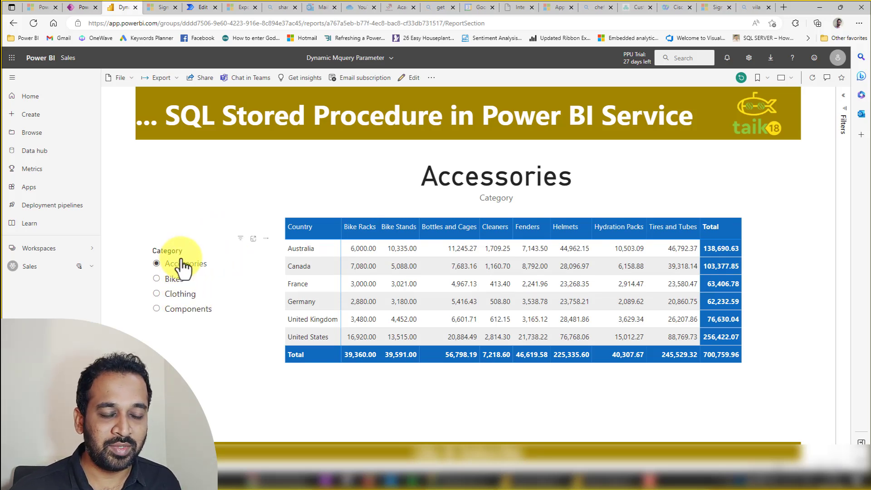
# Step: Test the published report's Category slicer by selecting Clothing, followed by Bikes
pyautogui.click(182, 293)
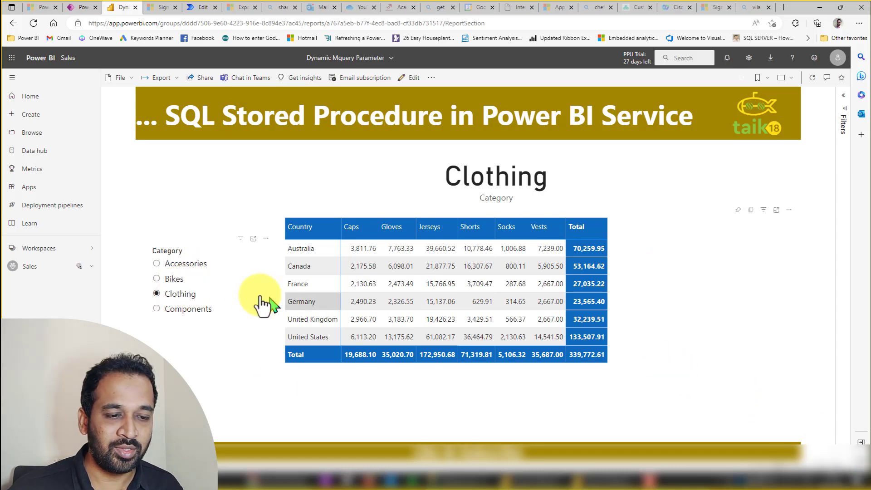
pyautogui.click(174, 278)
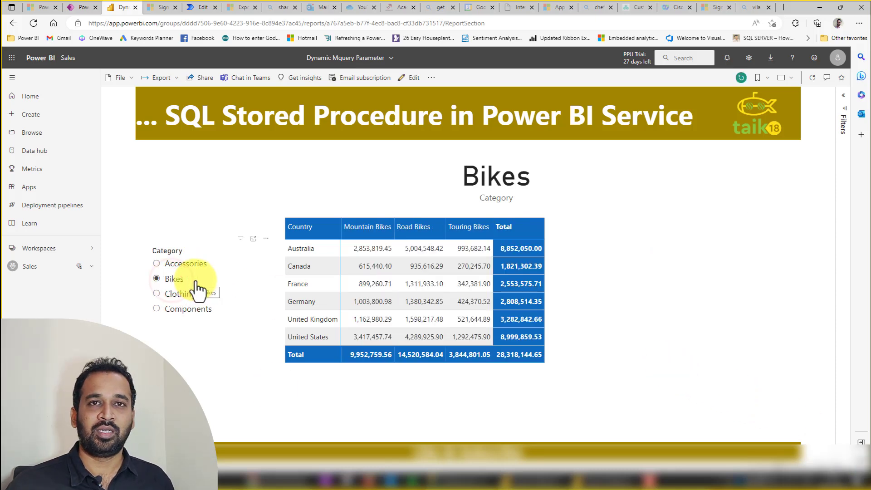